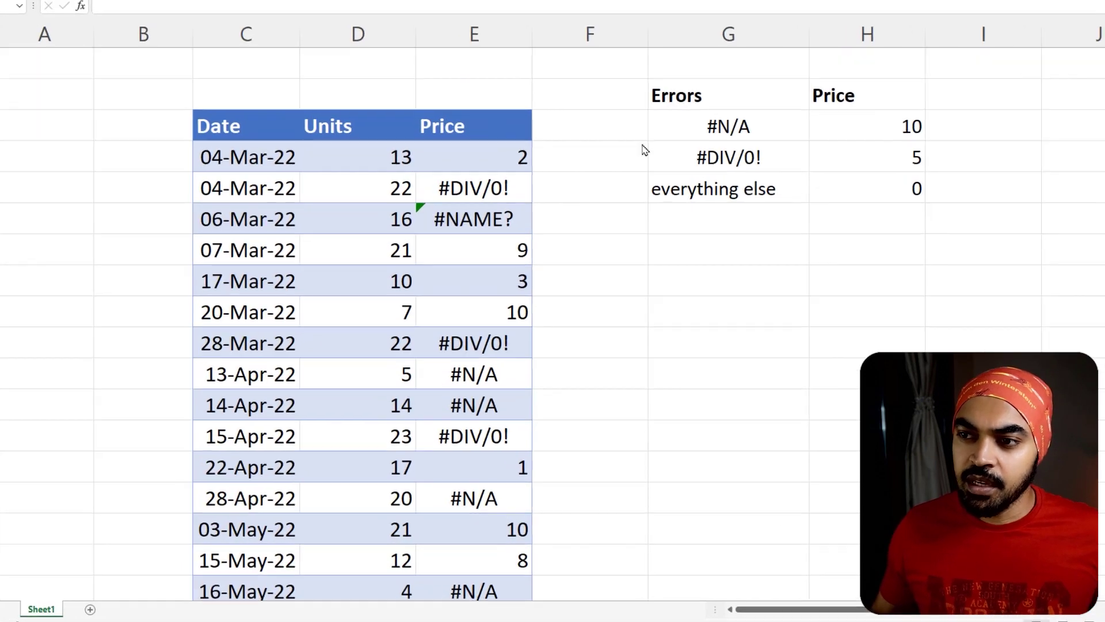
# - Review the worksheet's Date, Units and Price values, including the #DIV/0! price in E5
pyautogui.moveTo(262, 137); pyautogui.dragTo(259, 213)
pyautogui.moveTo(357, 114); pyautogui.dragTo(357, 245)
pyautogui.moveTo(476, 114); pyautogui.dragTo(454, 249)
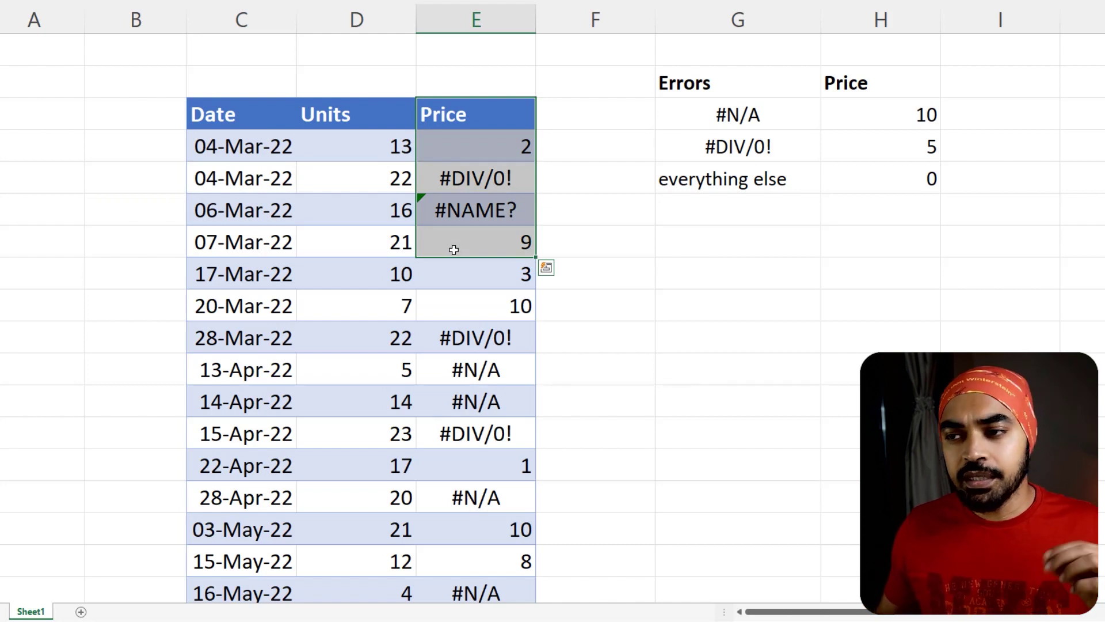
pyautogui.click(368, 187)
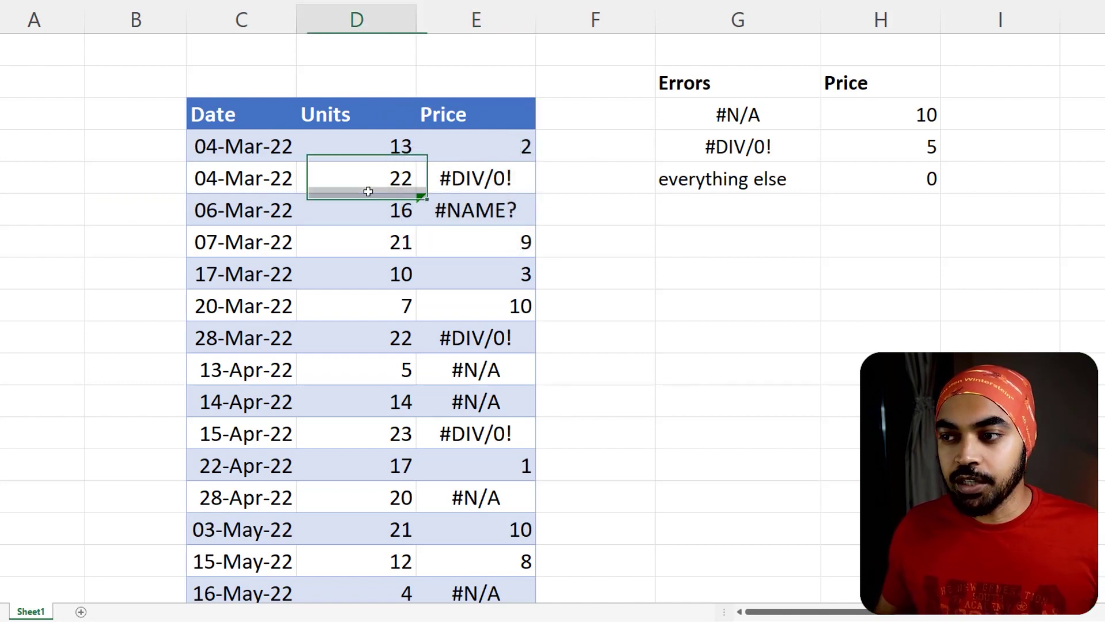
pyautogui.click(509, 191)
pyautogui.moveTo(489, 136); pyautogui.dragTo(487, 380)
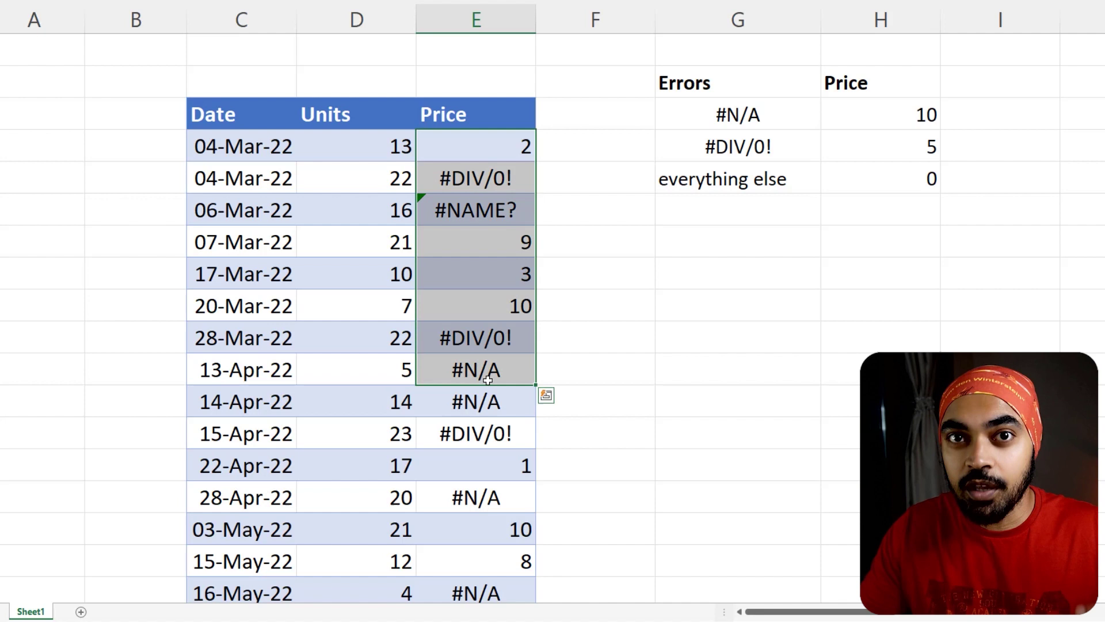
# - Check the replacement table (#N/A→10, #DIV/0!→5, everything else→0), then select the Price column
pyautogui.click(751, 112)
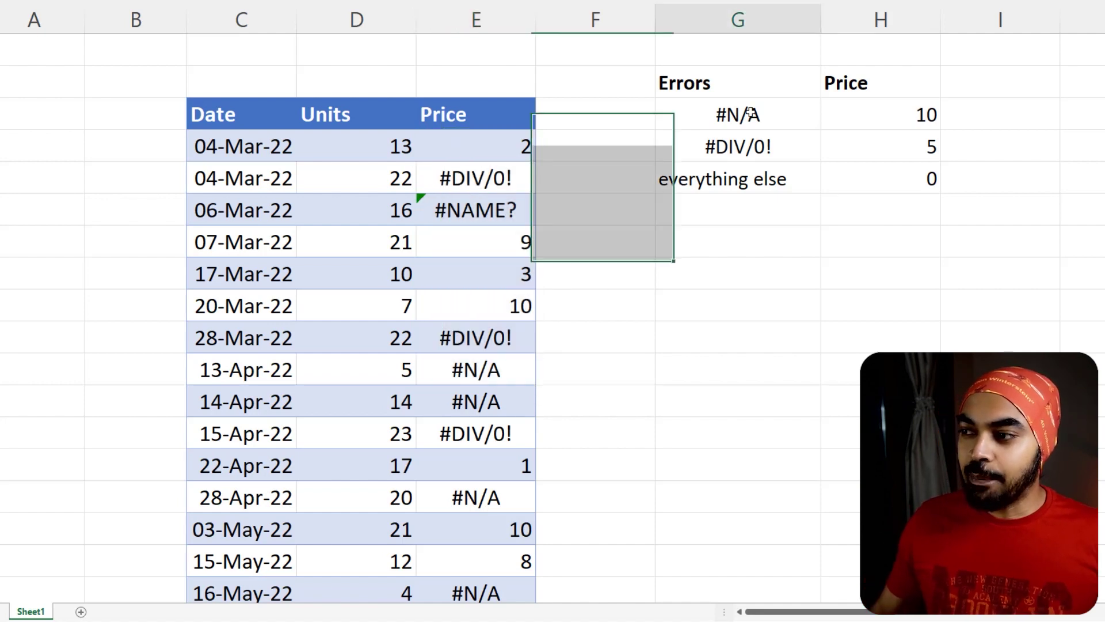
pyautogui.click(896, 116)
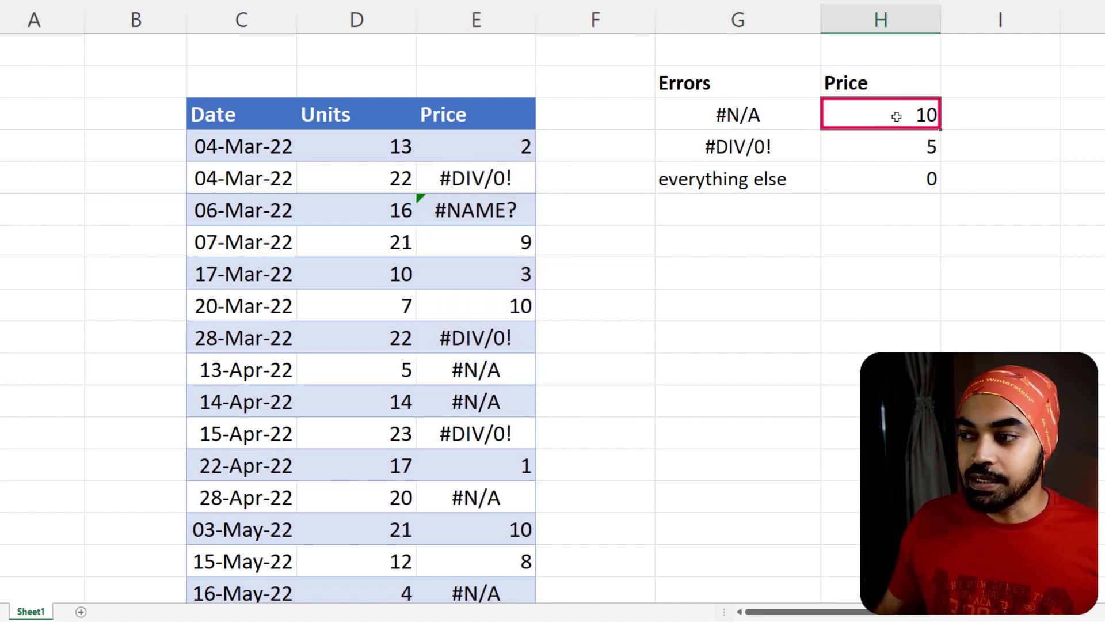
pyautogui.click(764, 152)
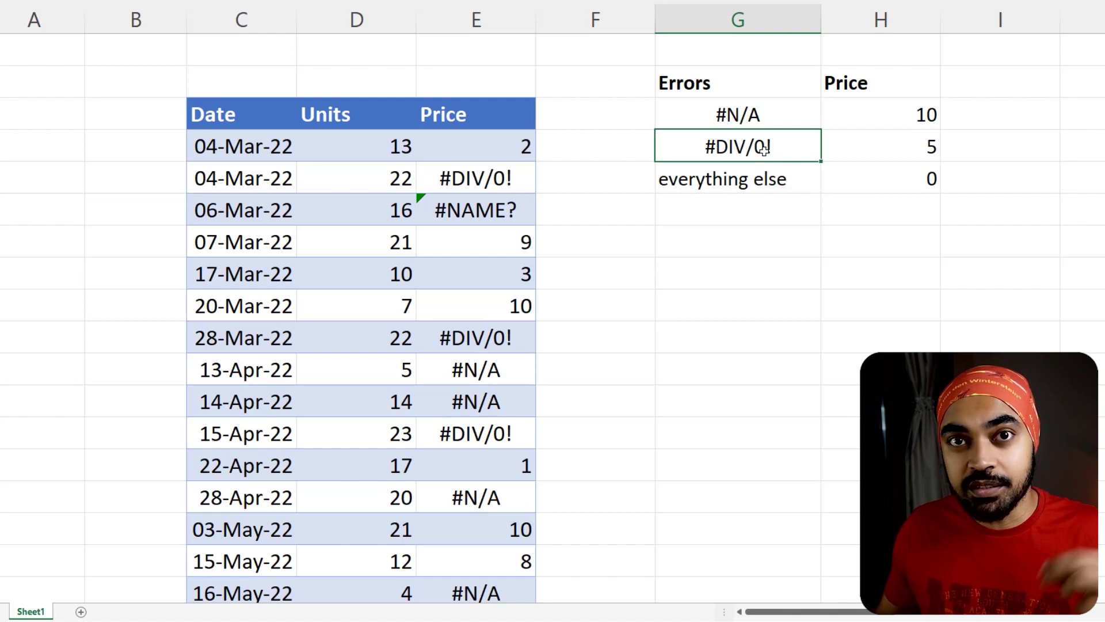
pyautogui.click(904, 151)
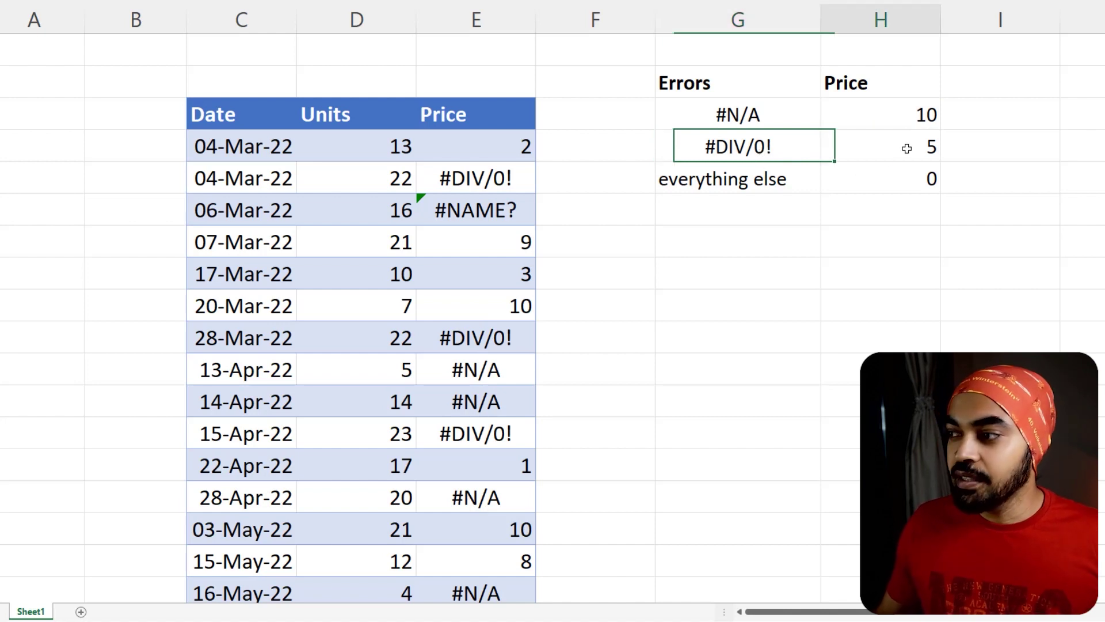
pyautogui.click(777, 183)
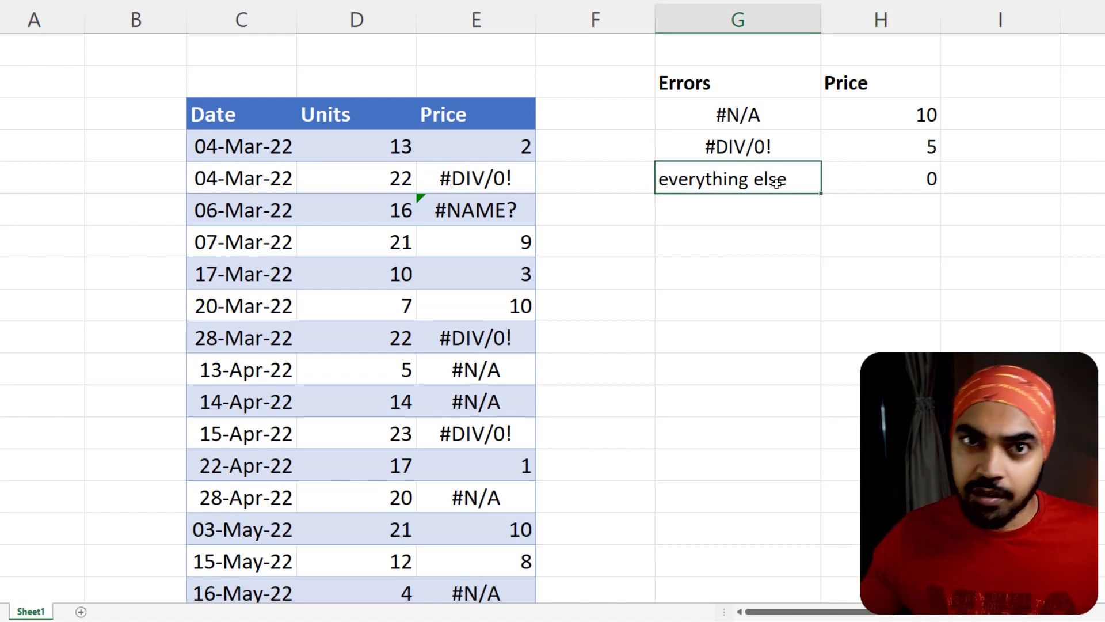
pyautogui.click(936, 188)
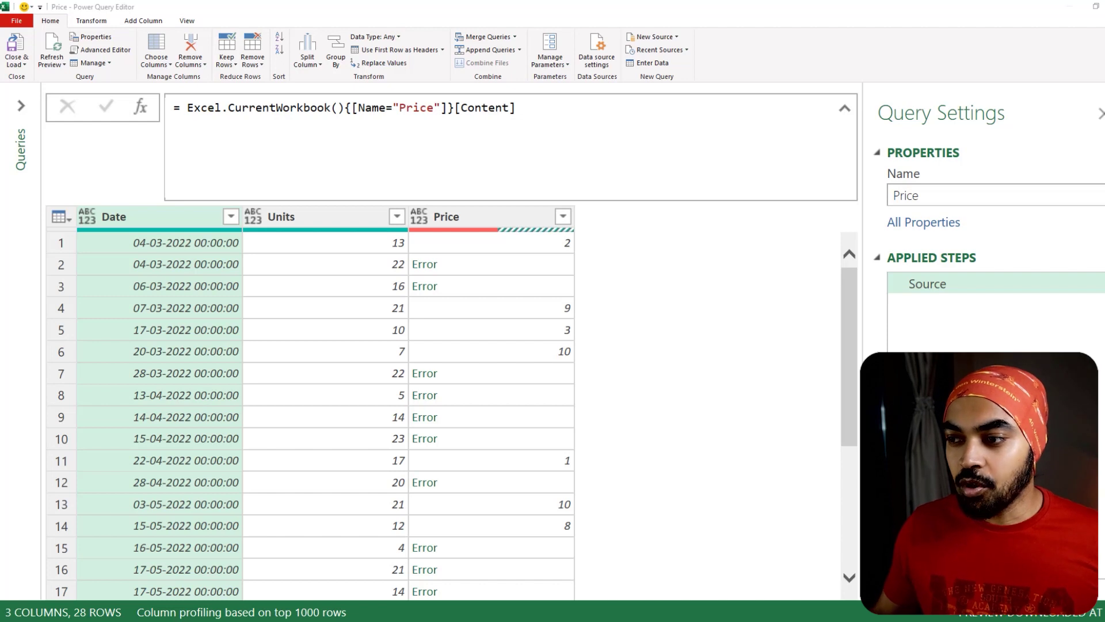
pyautogui.click(528, 221)
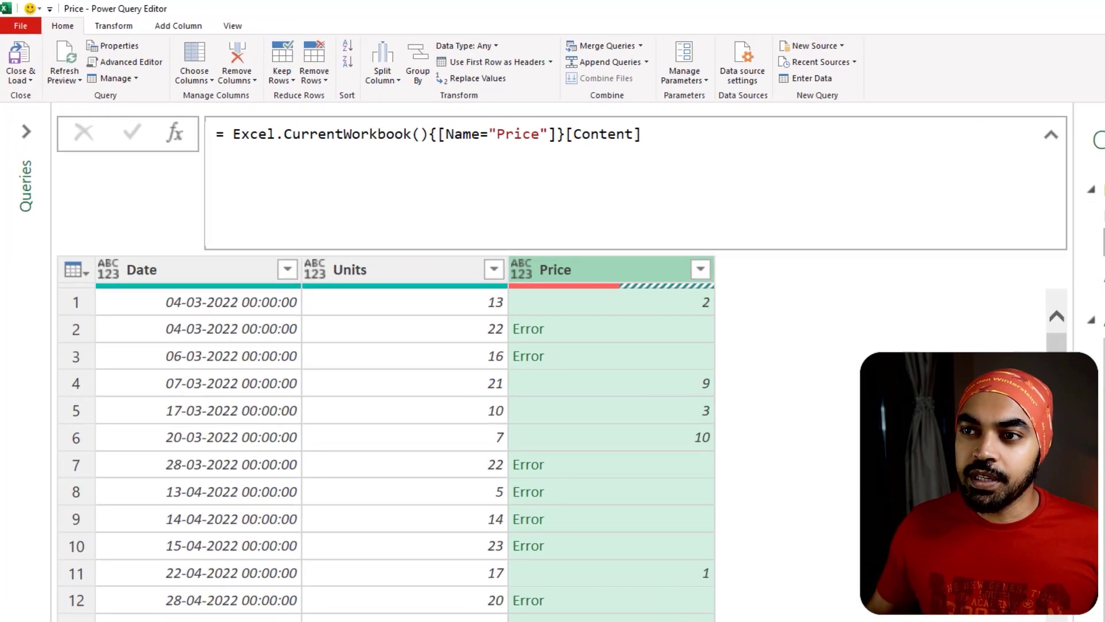
# - Add a Custom column with the formula try [Price] otherwise 10
pyautogui.click(144, 21)
pyautogui.click(82, 65)
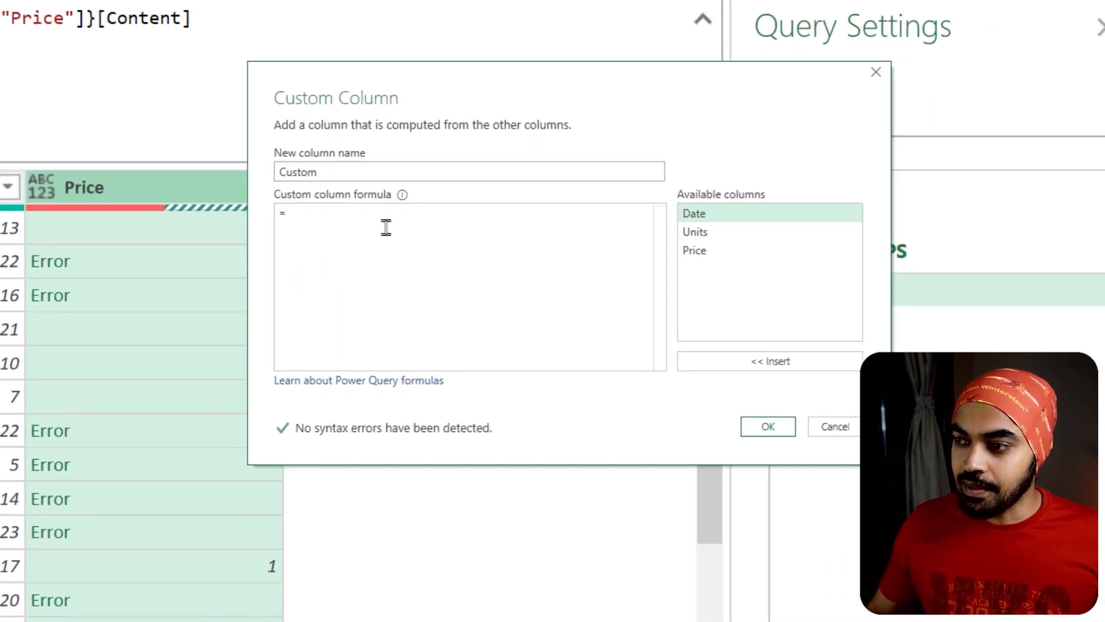
pyautogui.write('try')
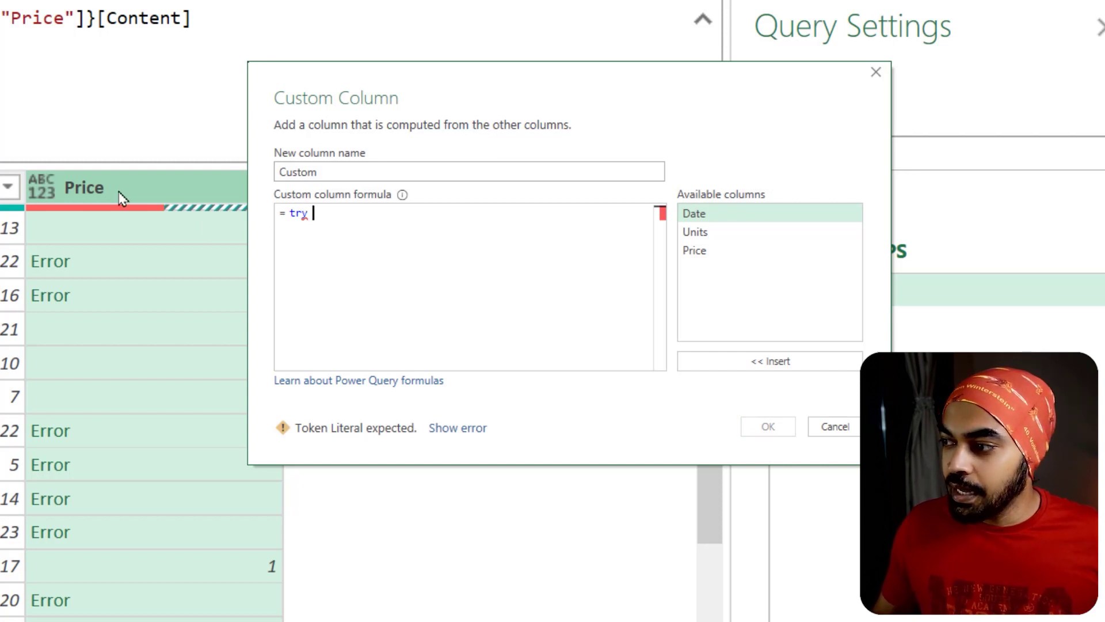
pyautogui.doubleClick(706, 260)
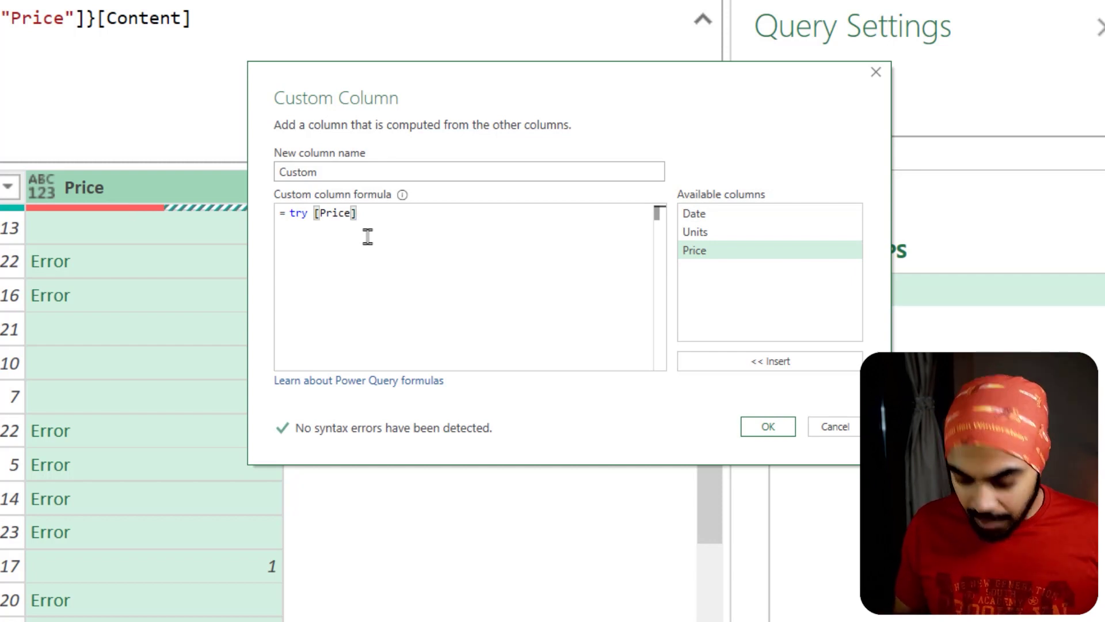
pyautogui.write('otherwise ')
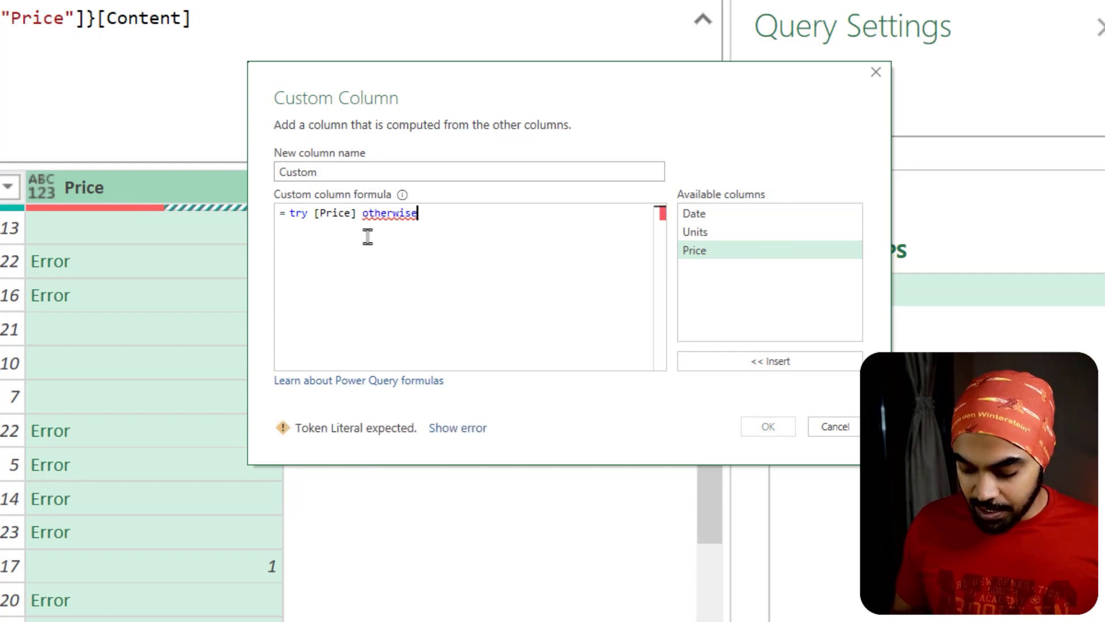
pyautogui.write('10')
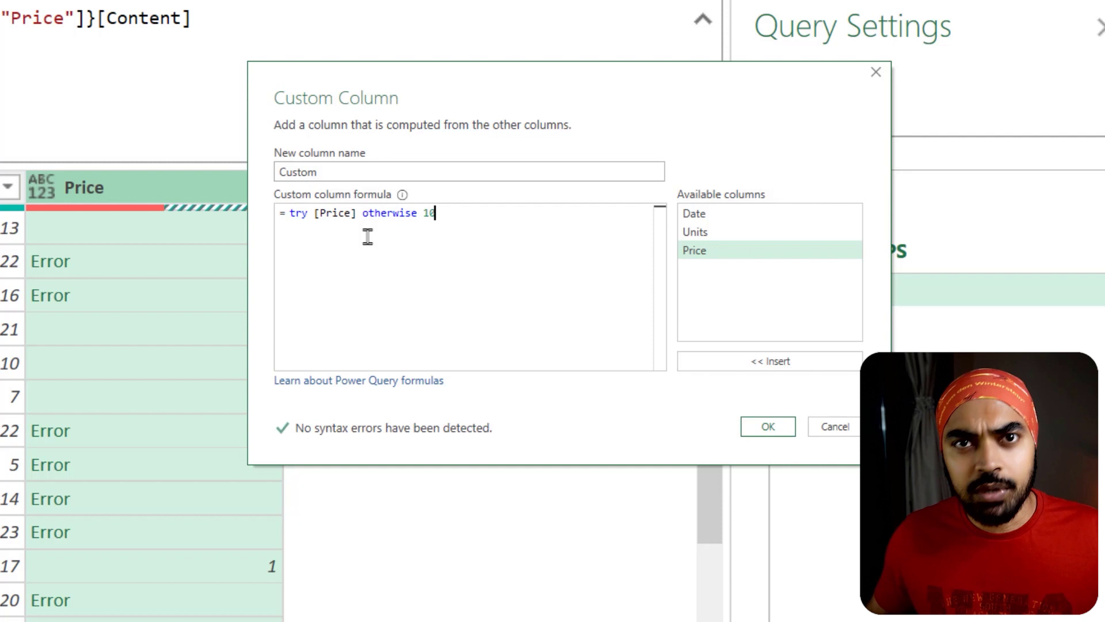
pyautogui.click(769, 426)
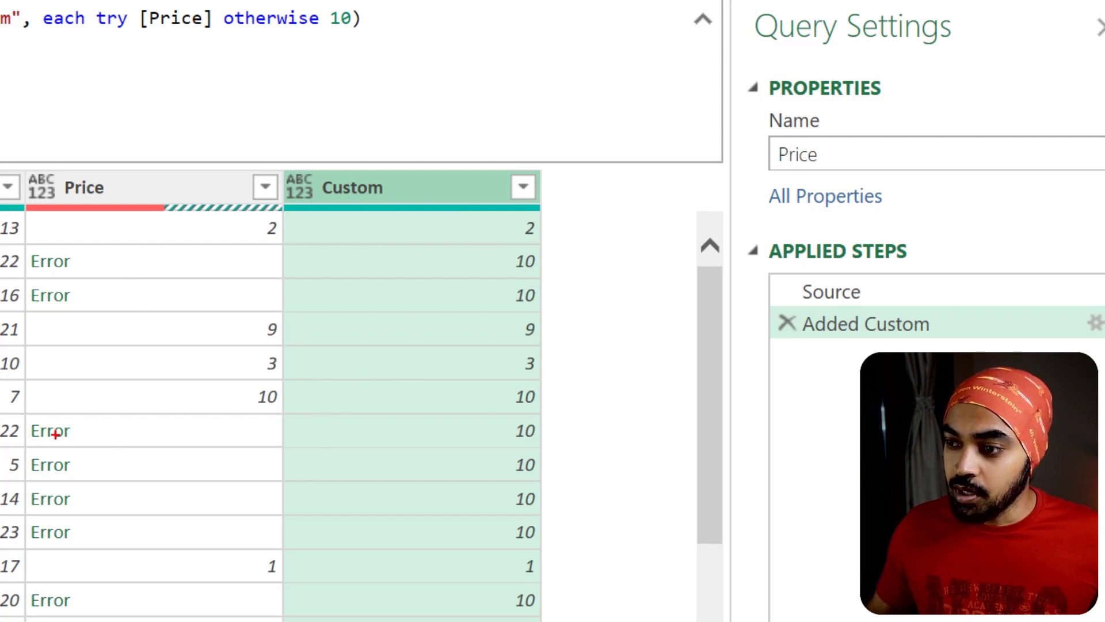
pyautogui.moveTo(105, 517); pyautogui.dragTo(120, 542)
pyautogui.moveTo(12, 239); pyautogui.dragTo(99, 308)
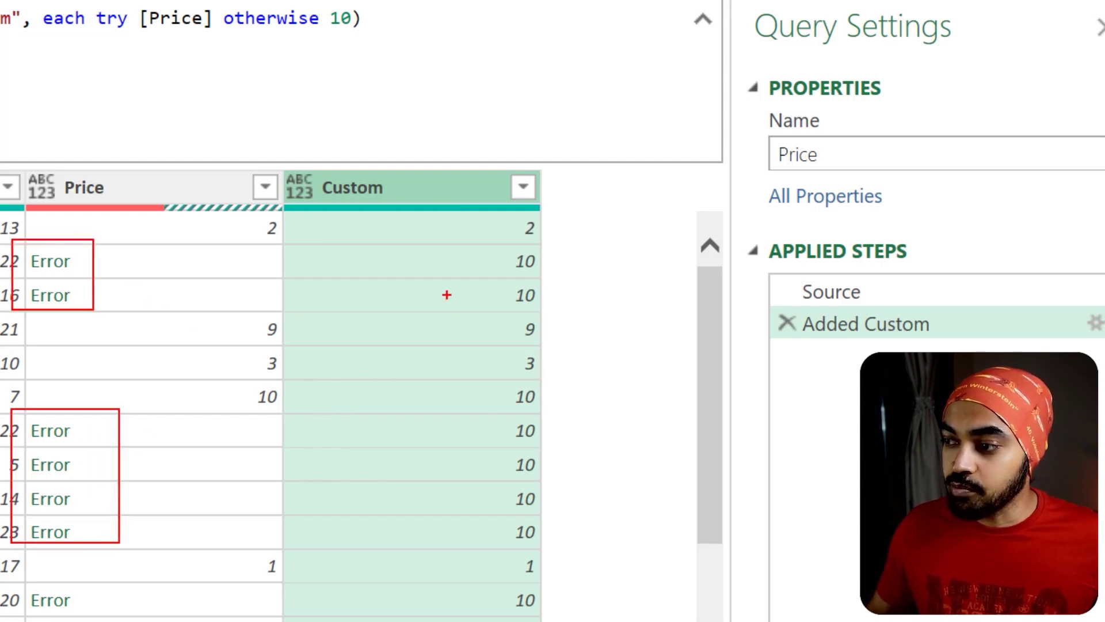
pyautogui.moveTo(413, 261)
pyautogui.mouseDown()
pyautogui.moveTo(475, 249)
pyautogui.moveTo(487, 280)
pyautogui.mouseUp()
pyautogui.moveTo(427, 299); pyautogui.dragTo(487, 305)
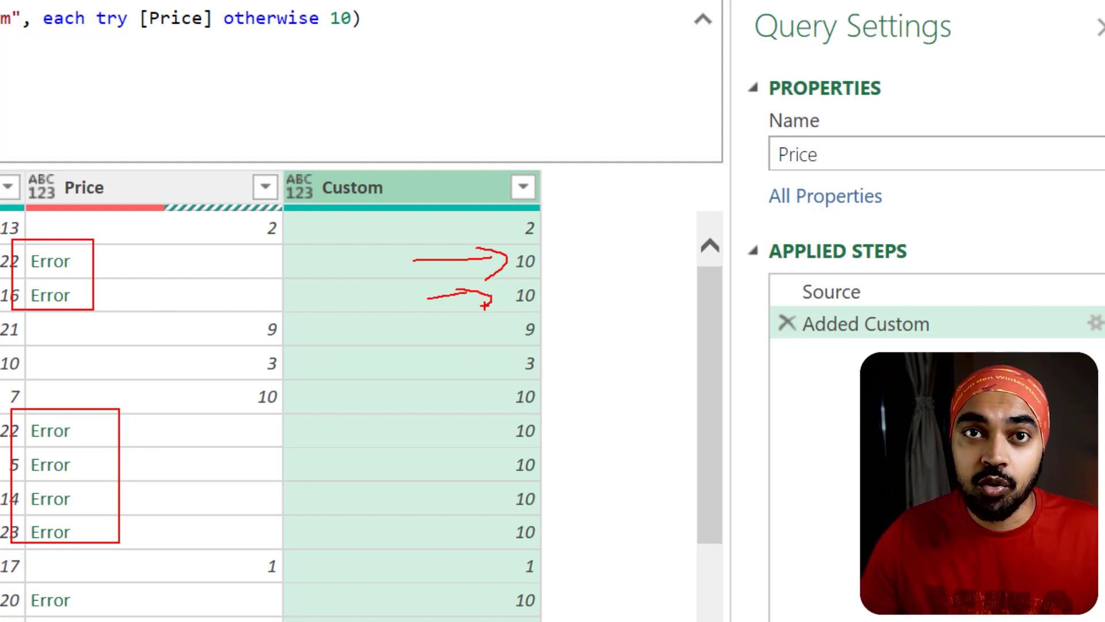
pyautogui.press('Escape')
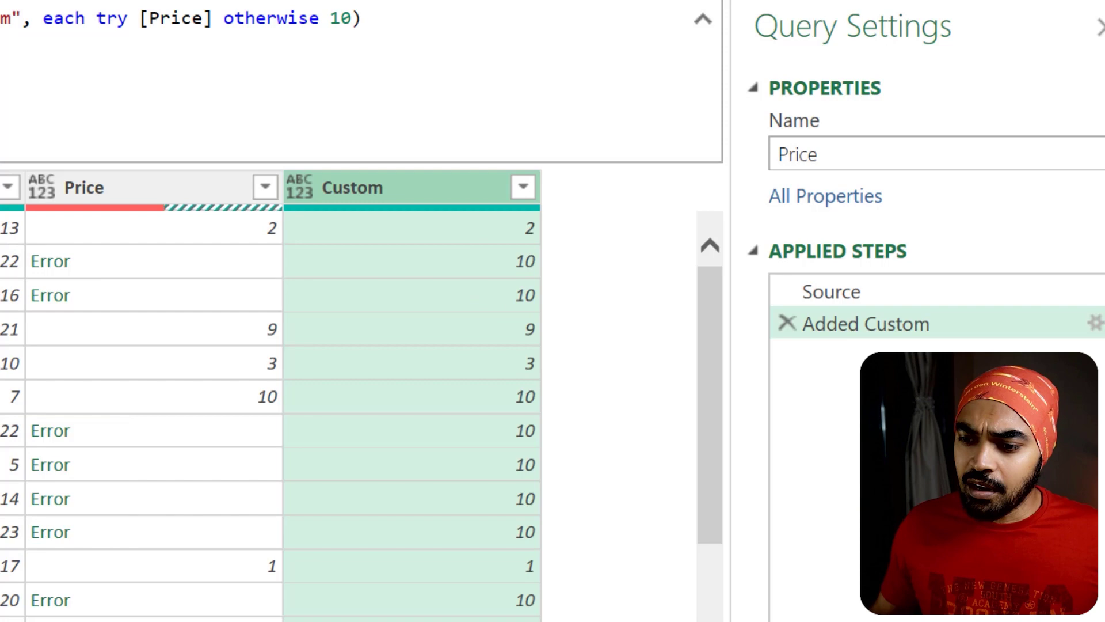
pyautogui.click(163, 264)
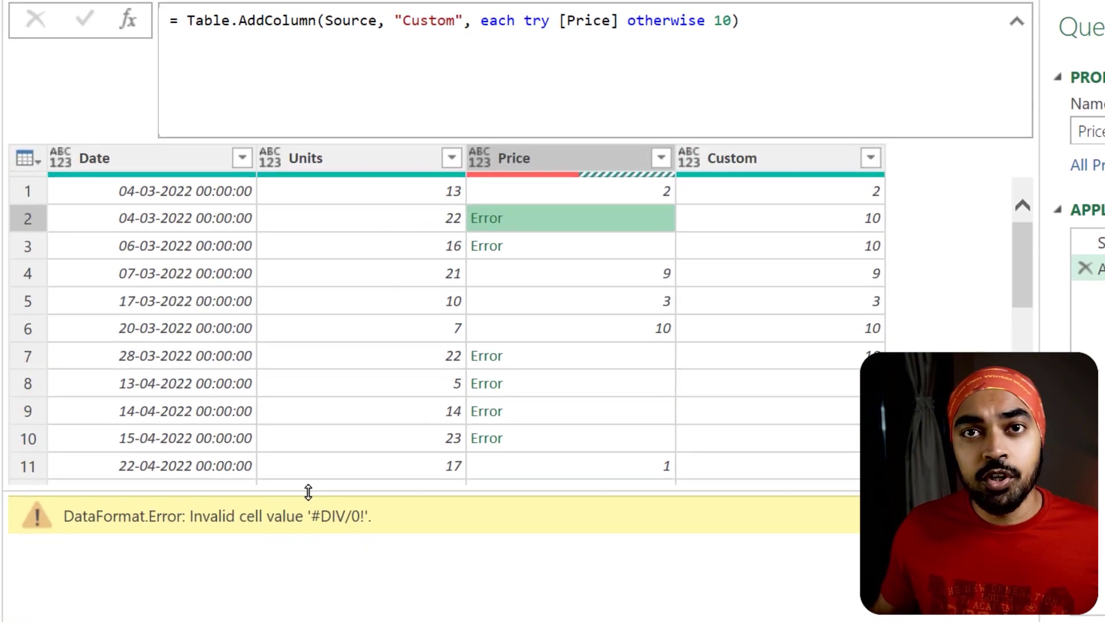
pyautogui.moveTo(306, 489); pyautogui.dragTo(380, 548)
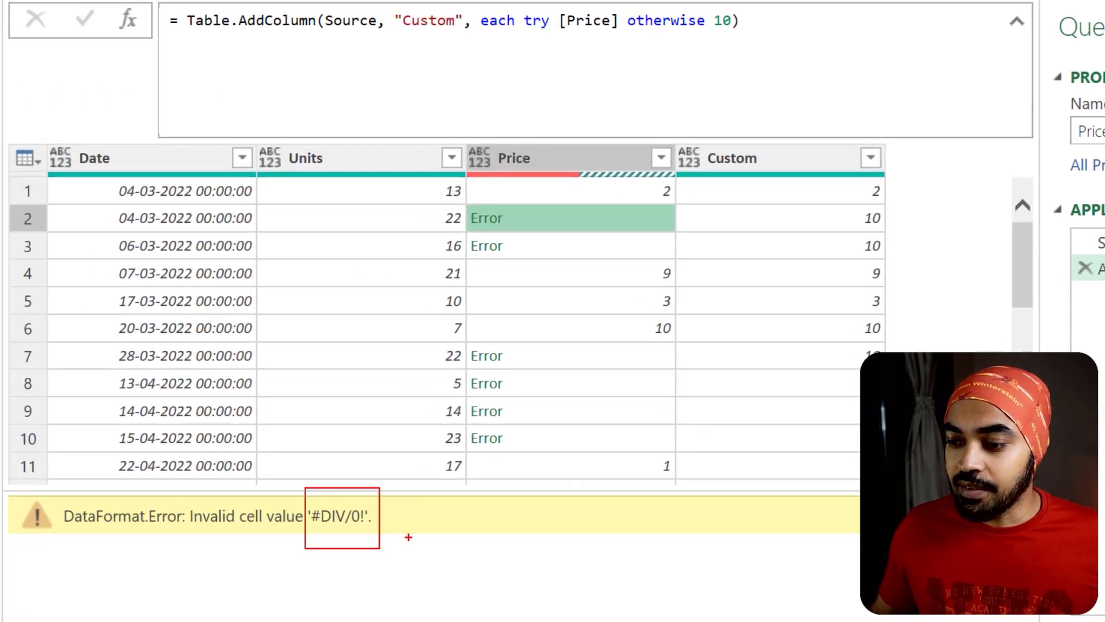
pyautogui.press('Escape')
pyautogui.click(555, 254)
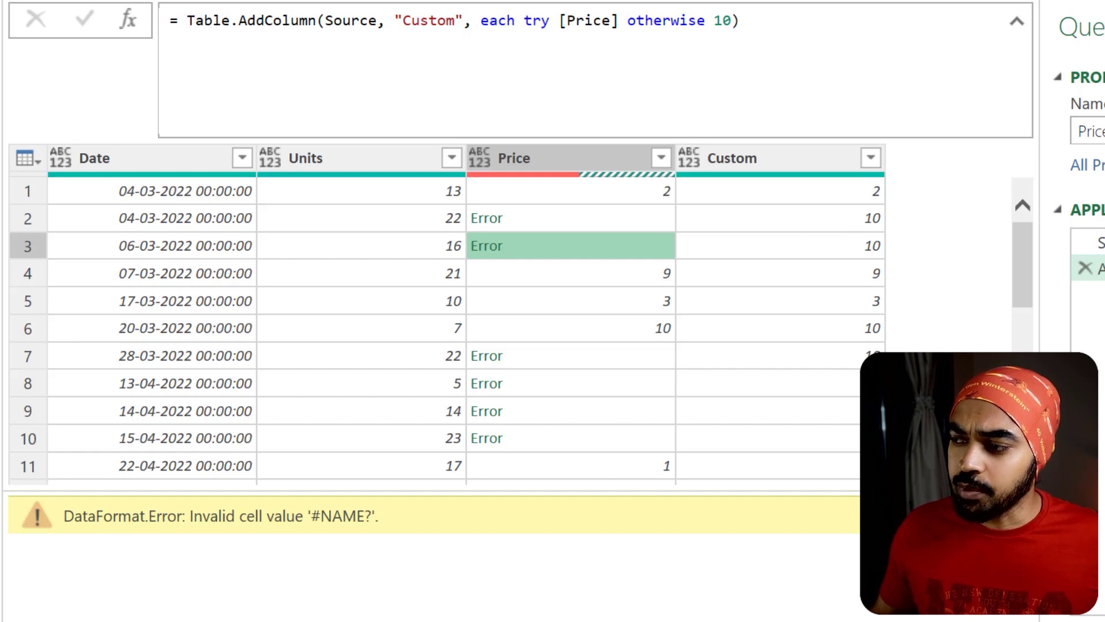
pyautogui.moveTo(833, 198)
pyautogui.mouseDown()
pyautogui.moveTo(897, 264)
pyautogui.moveTo(923, 224)
pyautogui.mouseUp()
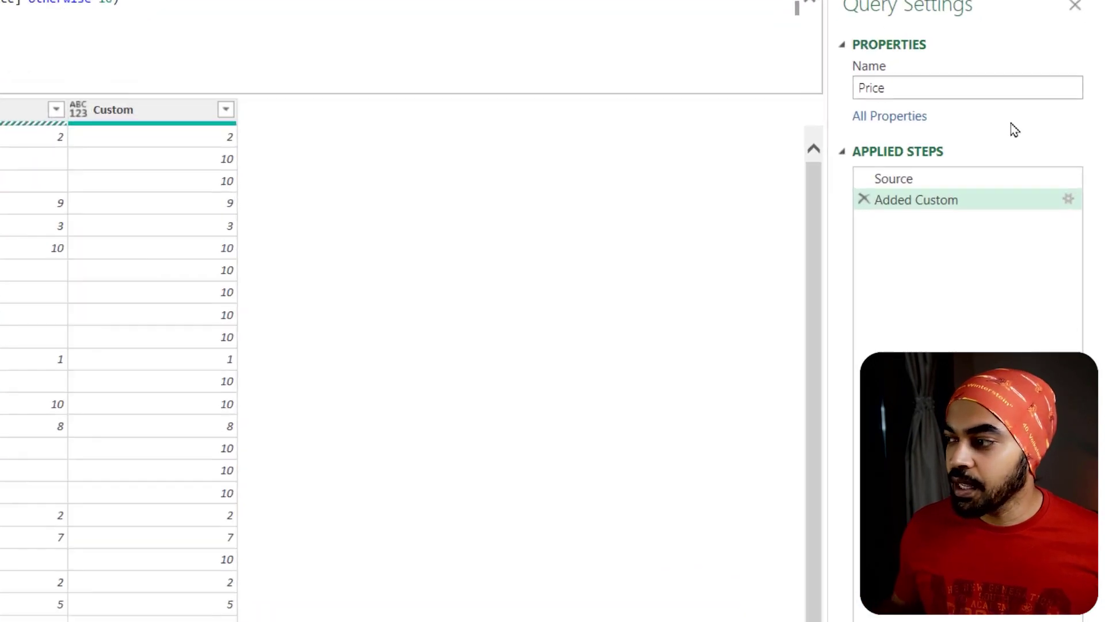
# - Edit the Added Custom step to remove 'otherwise 10', leaving try [Price]
pyautogui.click(1061, 187)
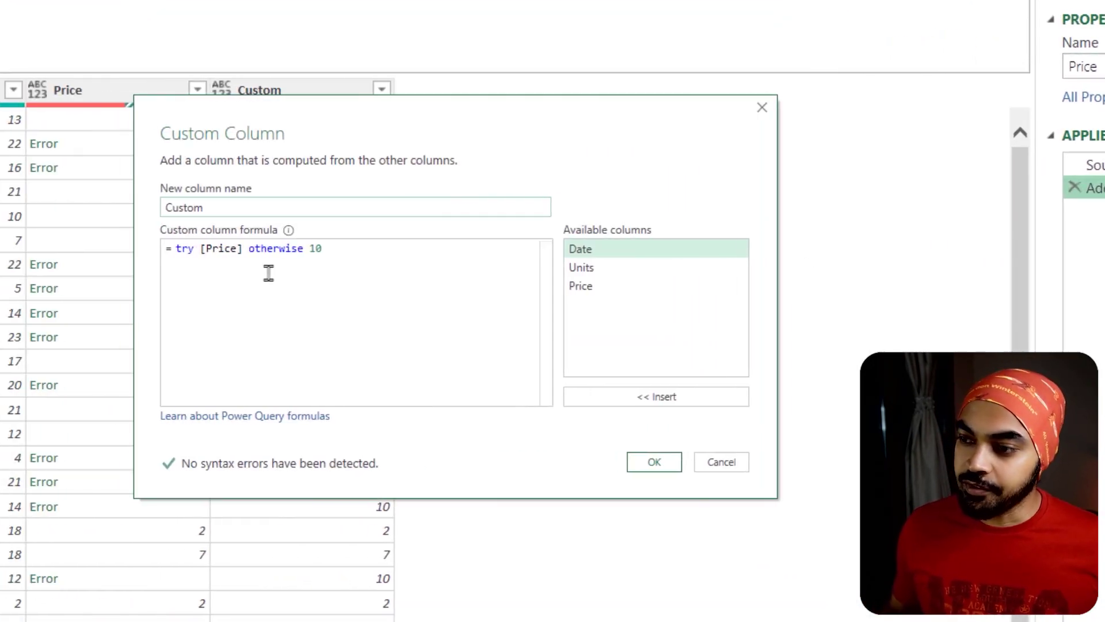
pyautogui.click(256, 249)
pyautogui.hotkey('shift', 'End')
pyautogui.press('Delete')
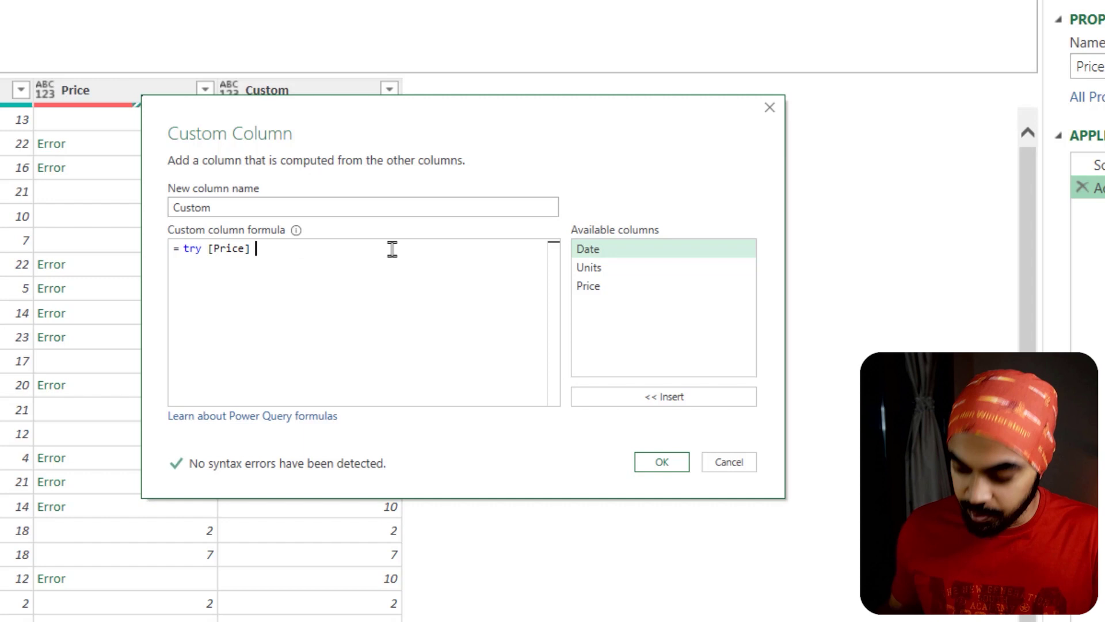
pyautogui.click(662, 462)
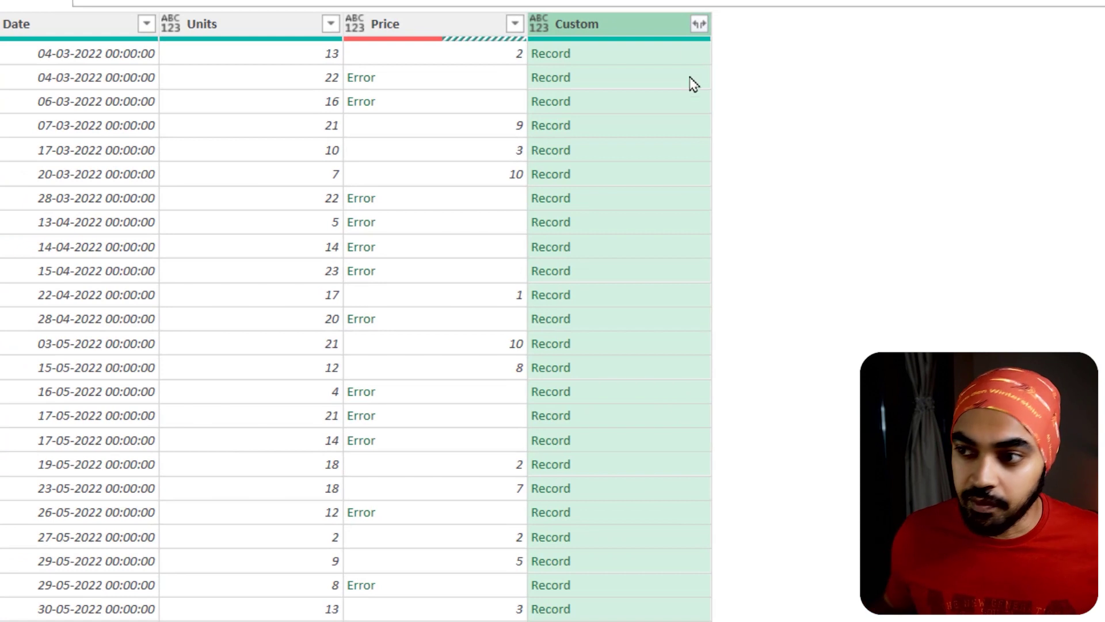
# - Expand the Custom column into HasError, Value and Error columns
pyautogui.click(389, 91)
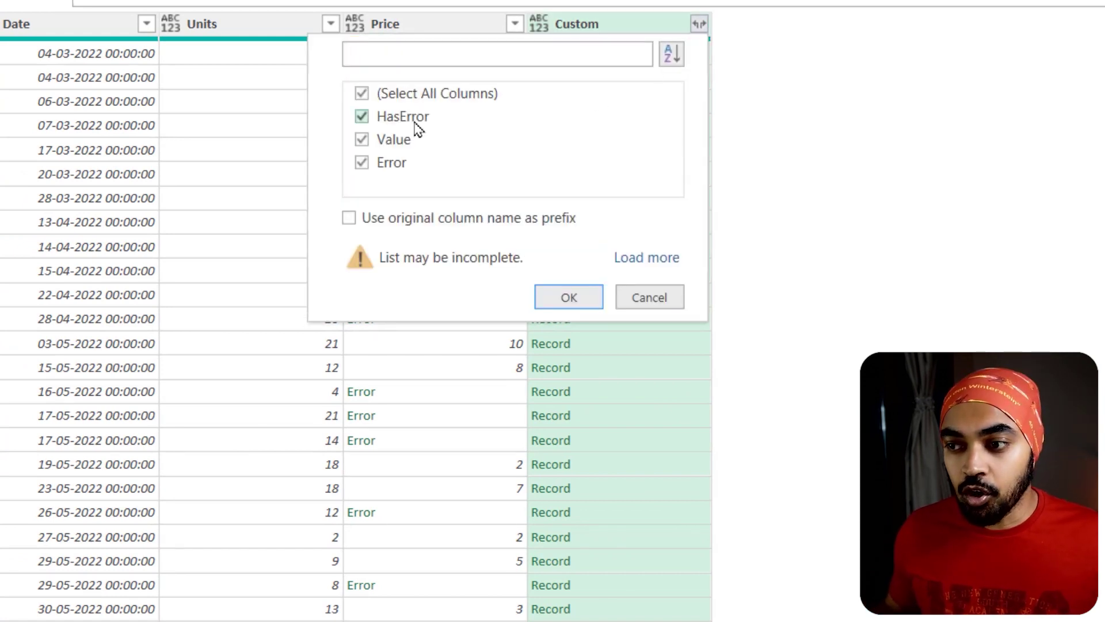
pyautogui.click(568, 297)
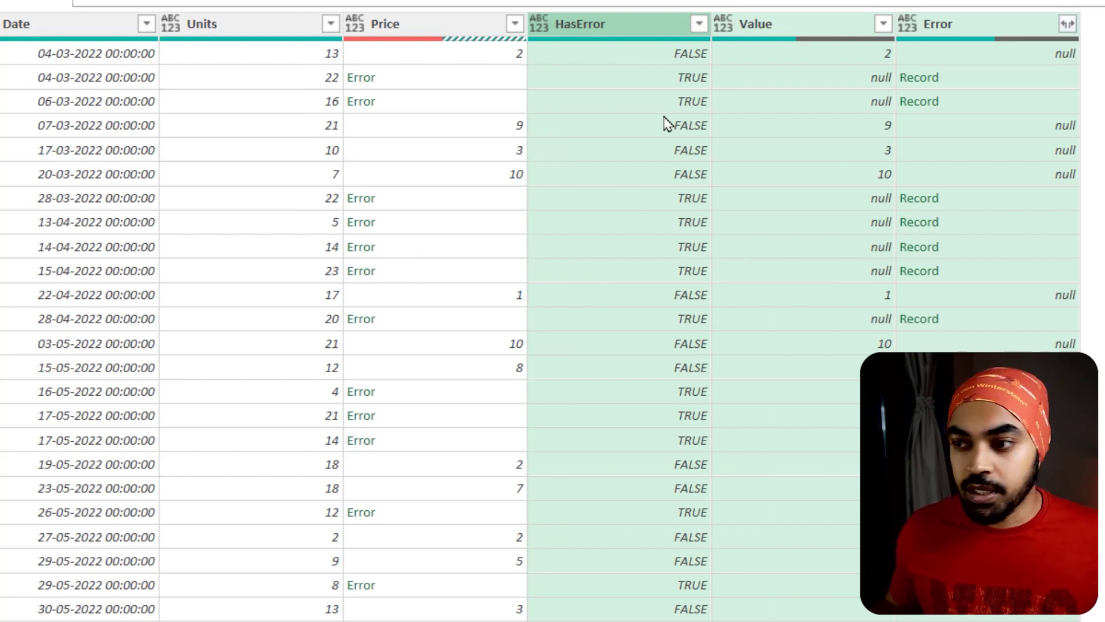
pyautogui.moveTo(337, 64)
pyautogui.mouseDown()
pyautogui.moveTo(402, 111)
pyautogui.moveTo(597, 90)
pyautogui.moveTo(592, 99)
pyautogui.mouseUp()
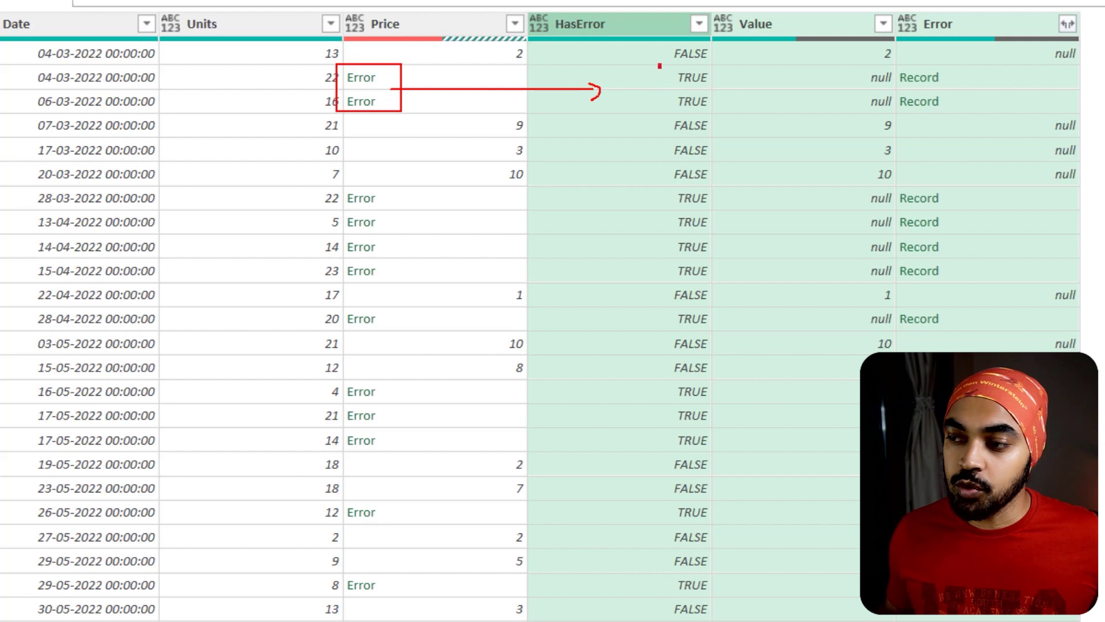
pyautogui.moveTo(659, 65); pyautogui.dragTo(722, 118)
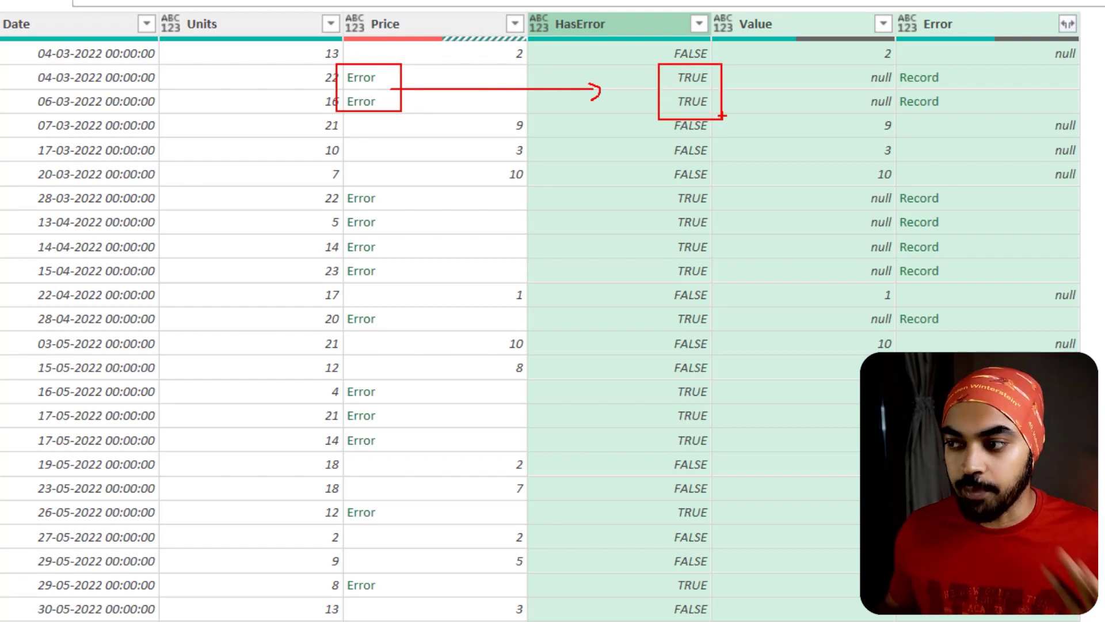
pyautogui.moveTo(719, 93)
pyautogui.mouseDown()
pyautogui.moveTo(853, 92)
pyautogui.moveTo(844, 102)
pyautogui.mouseUp()
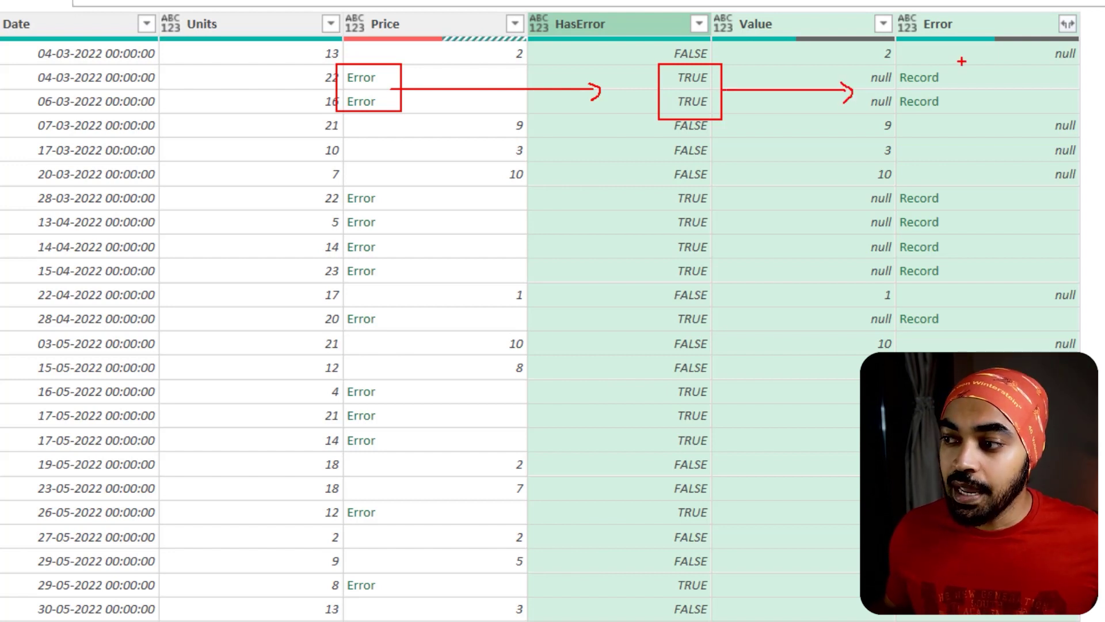
pyautogui.moveTo(959, 66)
pyautogui.mouseDown()
pyautogui.moveTo(895, 69)
pyautogui.moveTo(897, 116)
pyautogui.moveTo(965, 118)
pyautogui.moveTo(958, 67)
pyautogui.mouseUp()
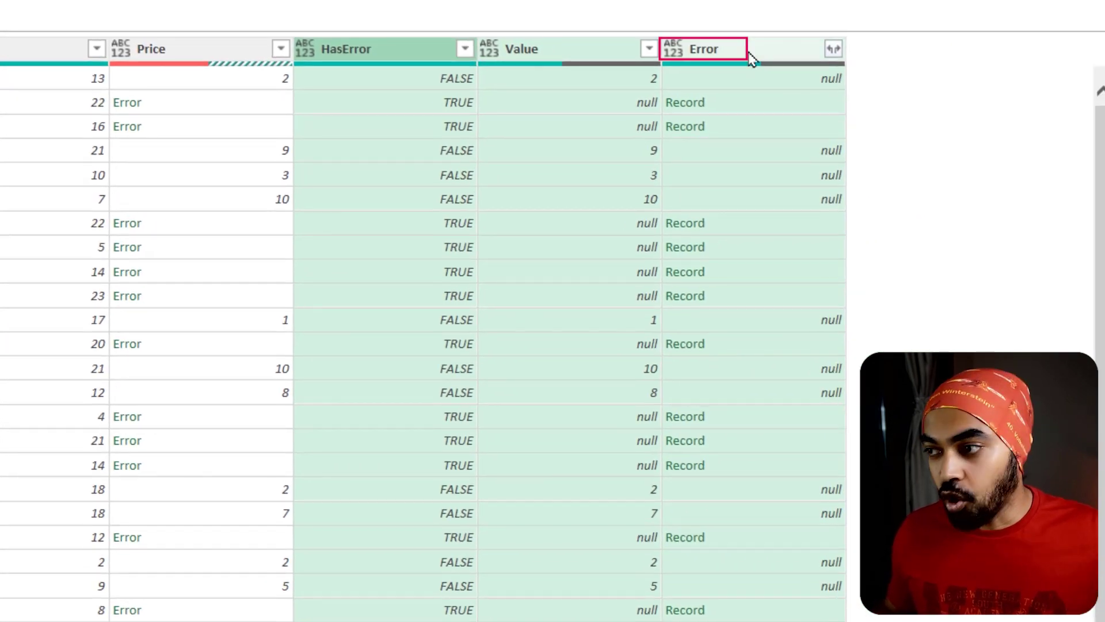
# - Select the Error column and list its Reason, Message, Detail, Message.Format and Message.Parameters fields
pyautogui.click(971, 28)
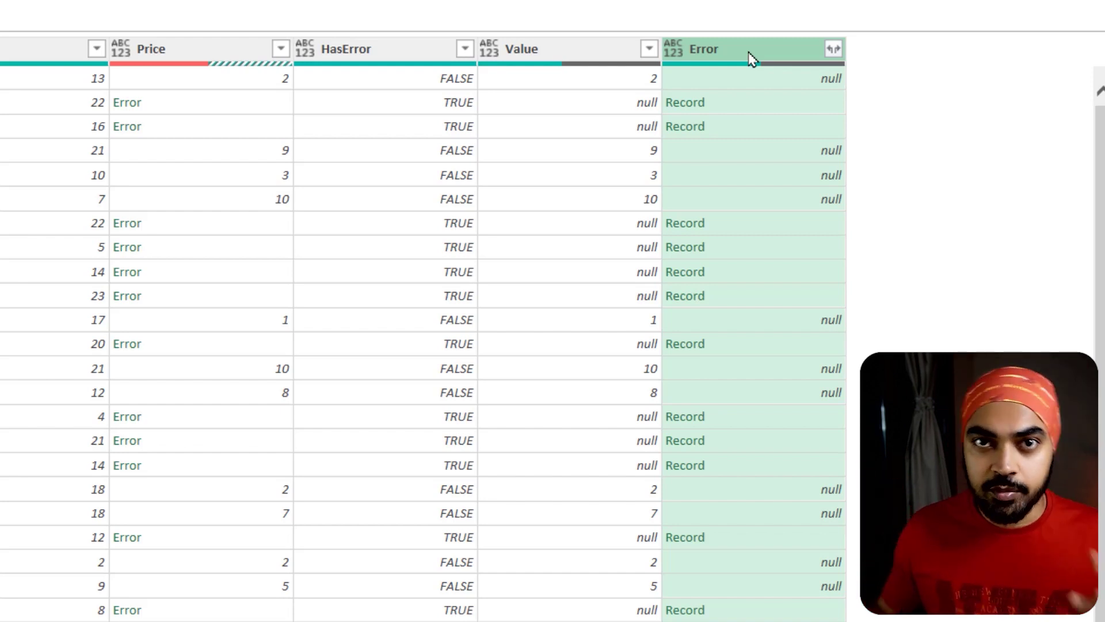
pyautogui.click(833, 49)
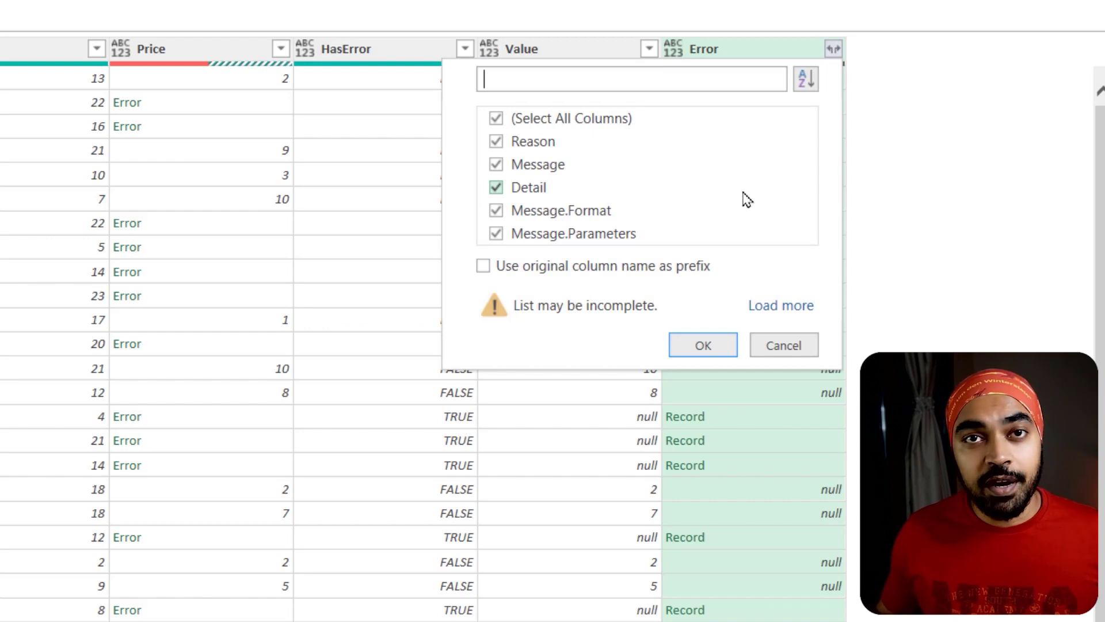
pyautogui.hotkey('ctrl', '2')
pyautogui.moveTo(472, 151); pyautogui.dragTo(573, 172)
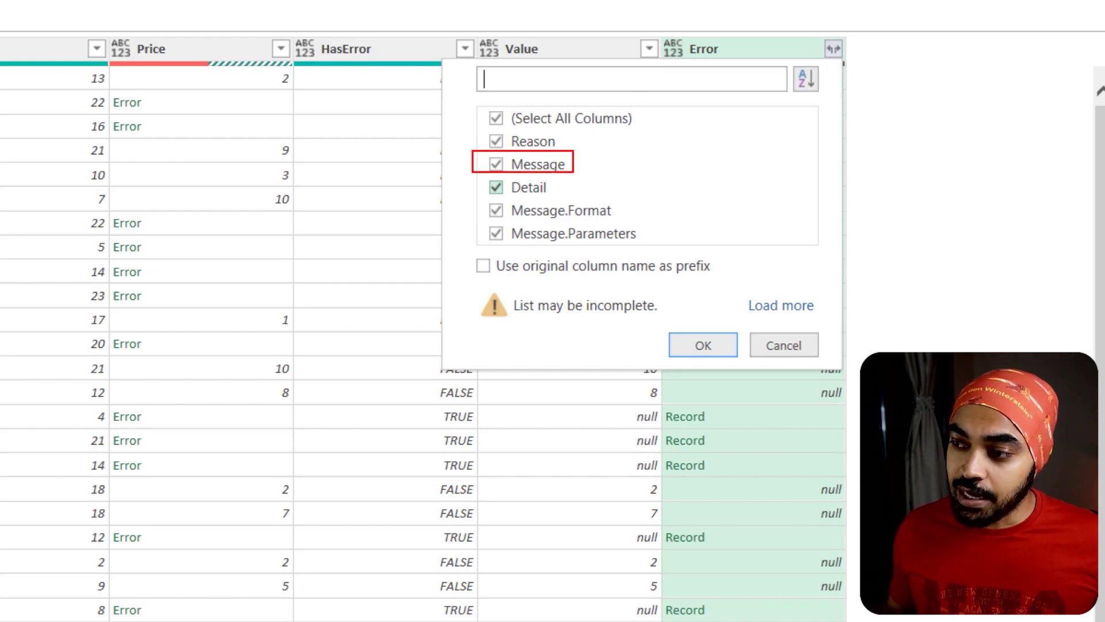
pyautogui.moveTo(472, 200)
pyautogui.mouseDown()
pyautogui.moveTo(597, 214)
pyautogui.moveTo(671, 251)
pyautogui.mouseUp()
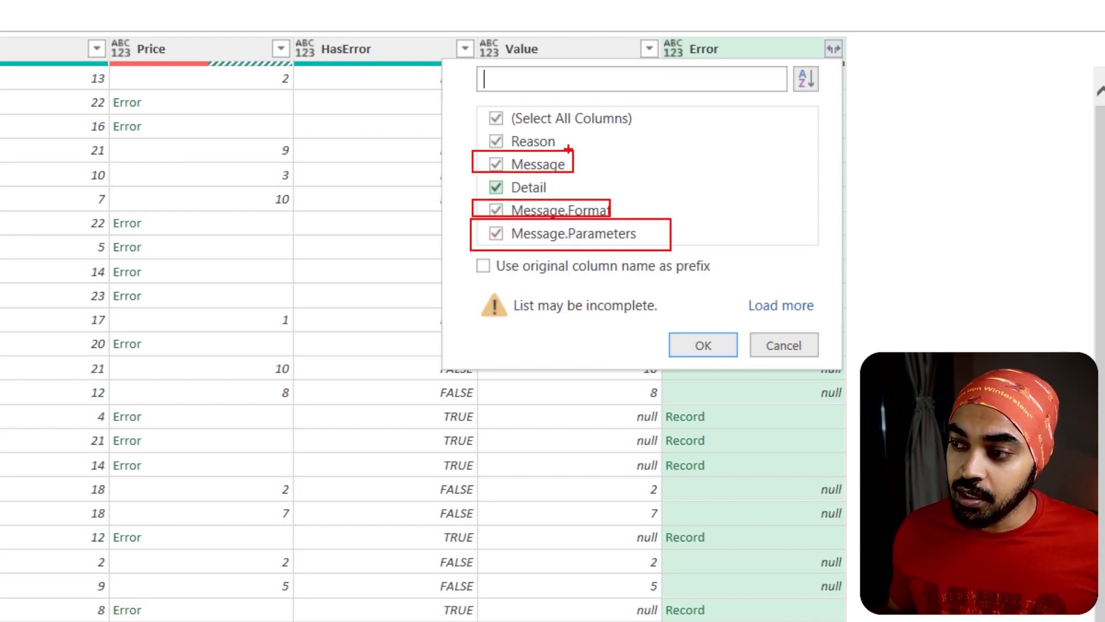
pyautogui.moveTo(564, 137); pyautogui.dragTo(581, 133)
pyautogui.moveTo(545, 188); pyautogui.dragTo(586, 180)
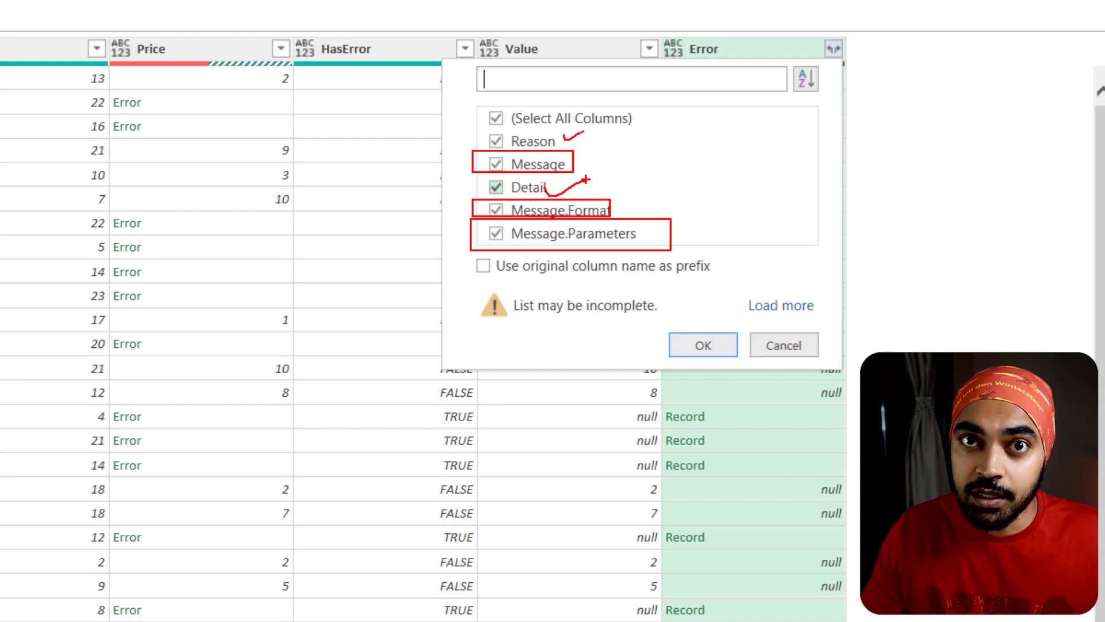
pyautogui.press('Escape')
pyautogui.click(833, 49)
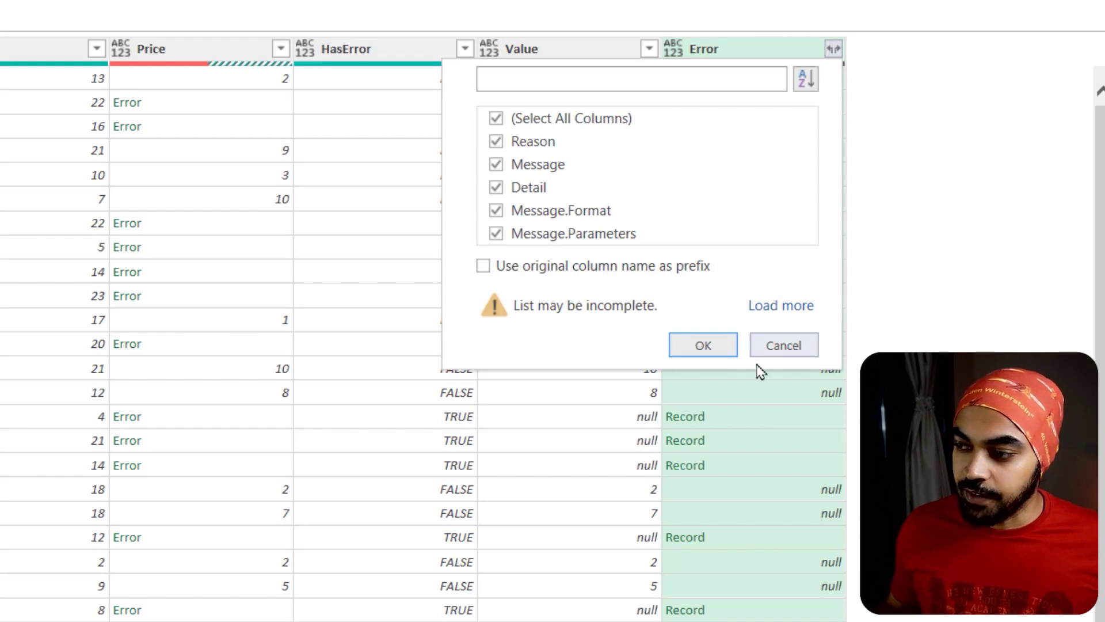
# - Expand Error into Reason, Message, Detail, Message.Format and Message.Parameters columns
pyautogui.click(713, 351)
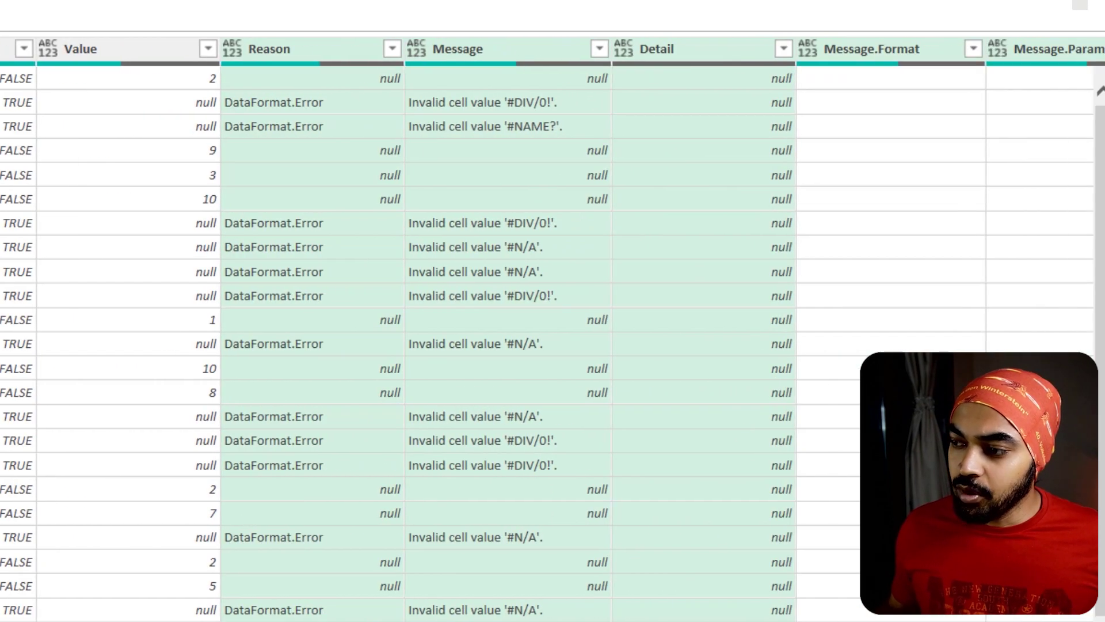
pyautogui.hotkey('ctrl', '2')
pyautogui.moveTo(250, 32); pyautogui.dragTo(285, 24)
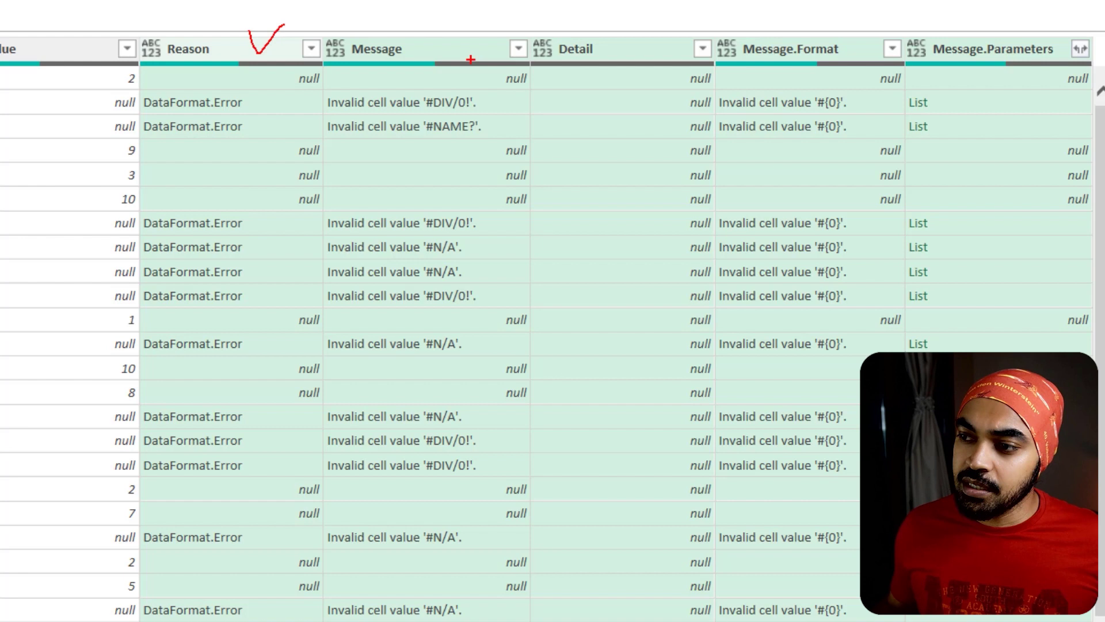
pyautogui.moveTo(444, 39)
pyautogui.mouseDown()
pyautogui.moveTo(456, 57)
pyautogui.moveTo(507, 16)
pyautogui.mouseUp()
pyautogui.moveTo(630, 46)
pyautogui.mouseDown()
pyautogui.moveTo(634, 55)
pyautogui.moveTo(695, 8)
pyautogui.mouseUp()
pyautogui.moveTo(783, 30)
pyautogui.mouseDown()
pyautogui.moveTo(788, 38)
pyautogui.moveTo(829, 8)
pyautogui.mouseUp()
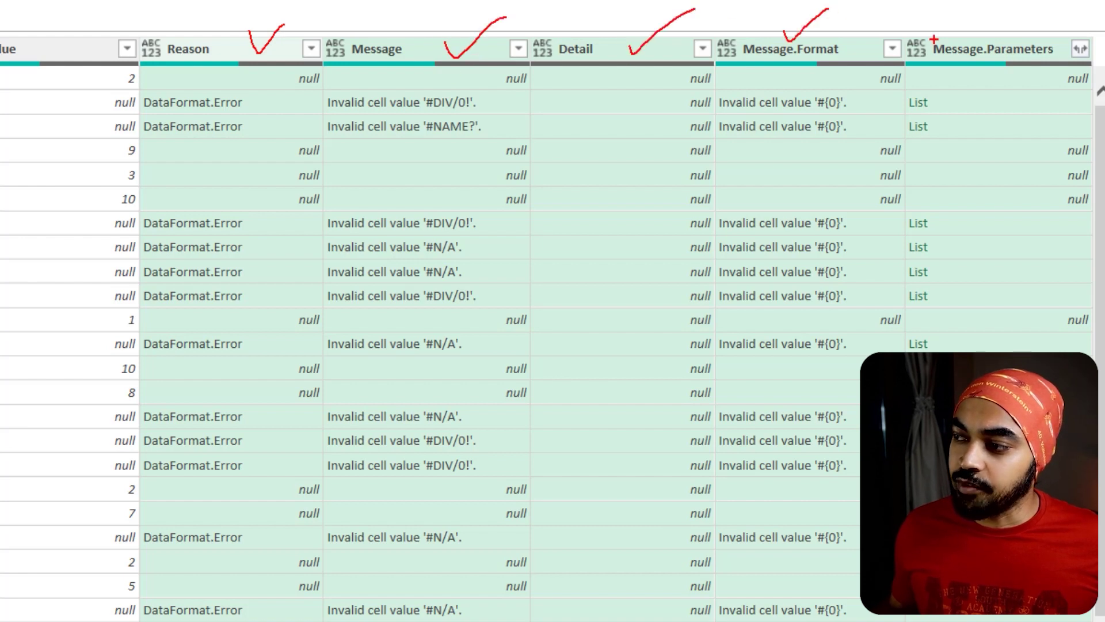
pyautogui.moveTo(943, 26); pyautogui.dragTo(997, 7)
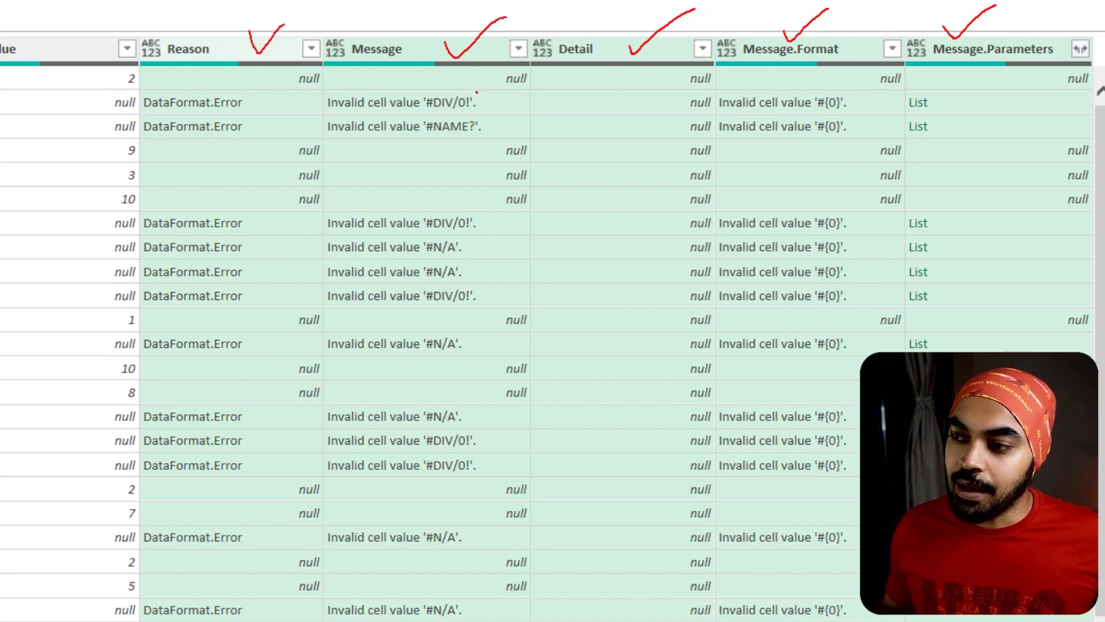
# - Review the #DIV/0!, #N/A and #NAME? messages, then return to the plain Date/Units/Price table
pyautogui.moveTo(477, 91)
pyautogui.mouseDown()
pyautogui.moveTo(422, 93)
pyautogui.moveTo(473, 112)
pyautogui.moveTo(488, 102)
pyautogui.mouseUp()
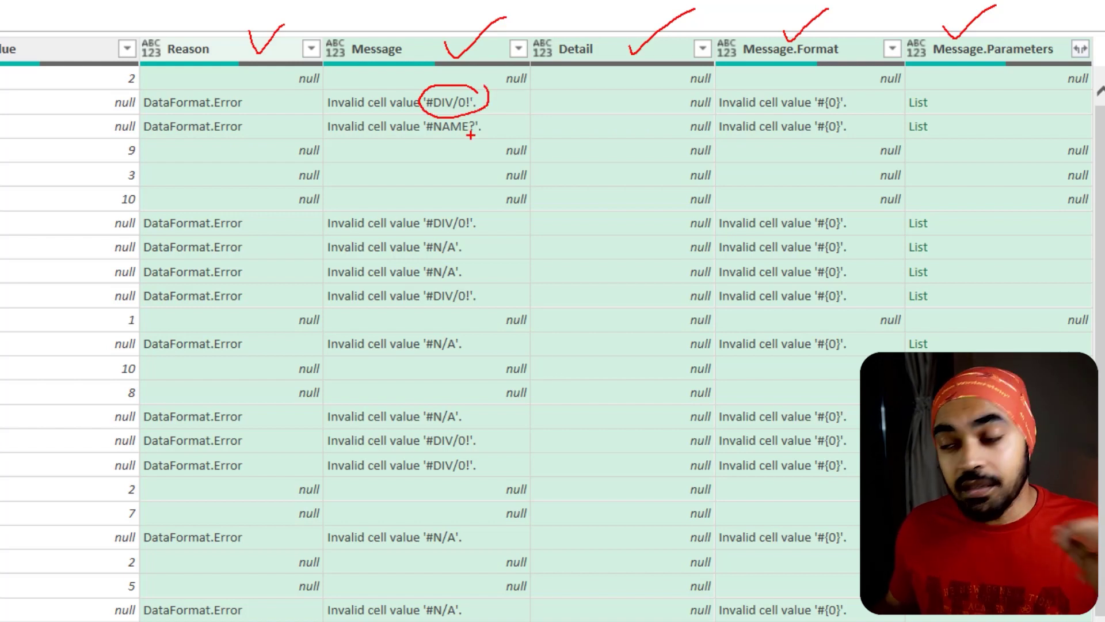
pyautogui.moveTo(487, 98)
pyautogui.mouseDown()
pyautogui.moveTo(512, 86)
pyautogui.moveTo(512, 108)
pyautogui.mouseUp()
pyautogui.moveTo(477, 246); pyautogui.dragTo(498, 235)
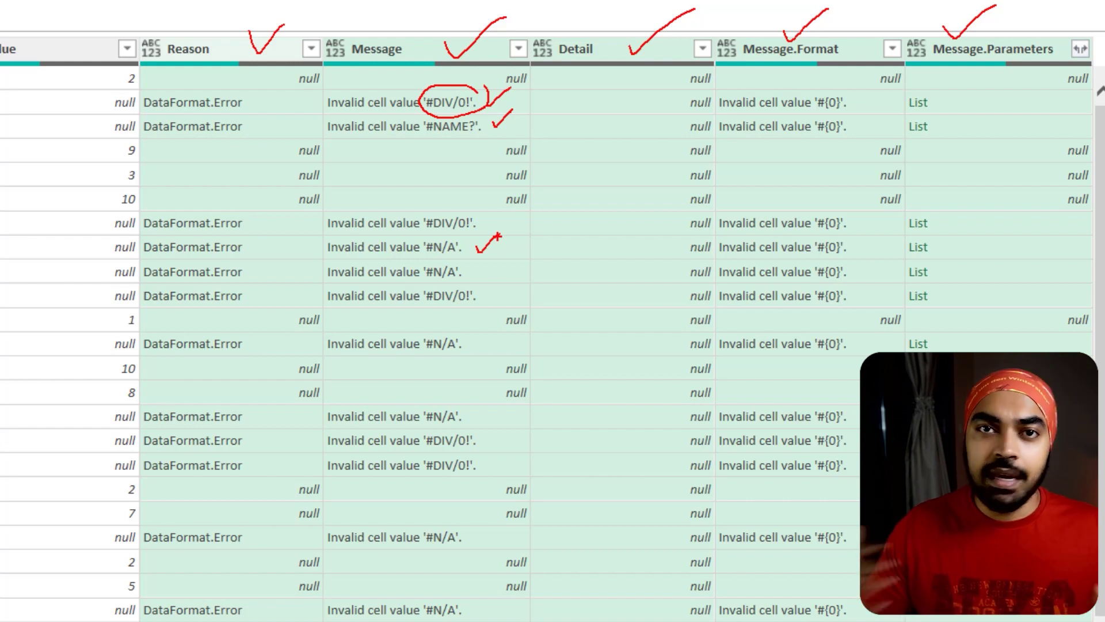
pyautogui.press('Escape')
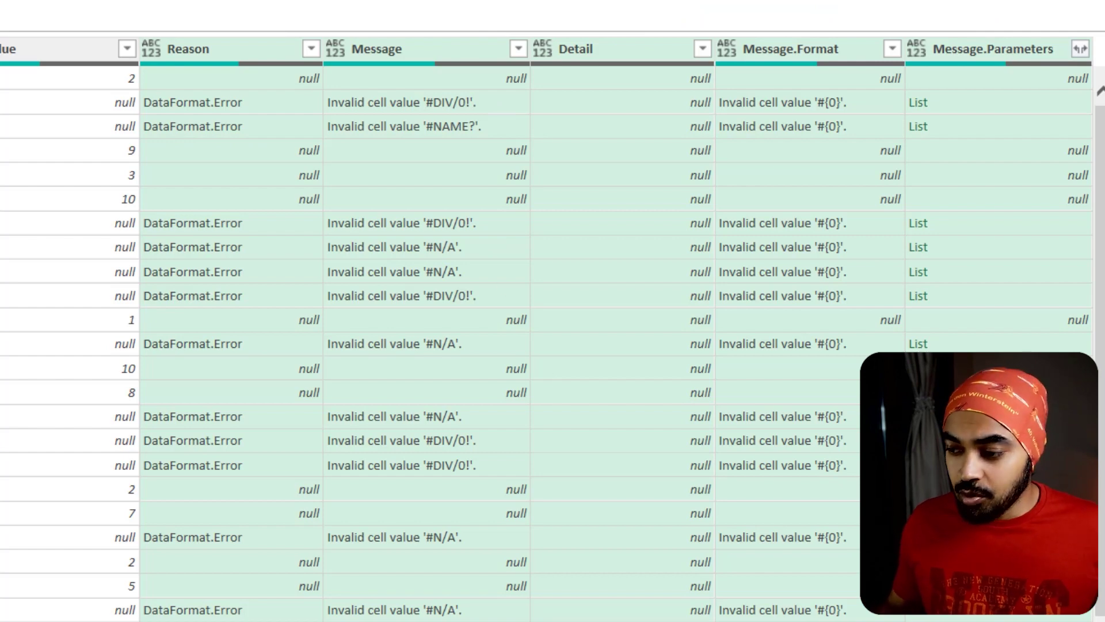
pyautogui.hscroll(-5, 454, 172)
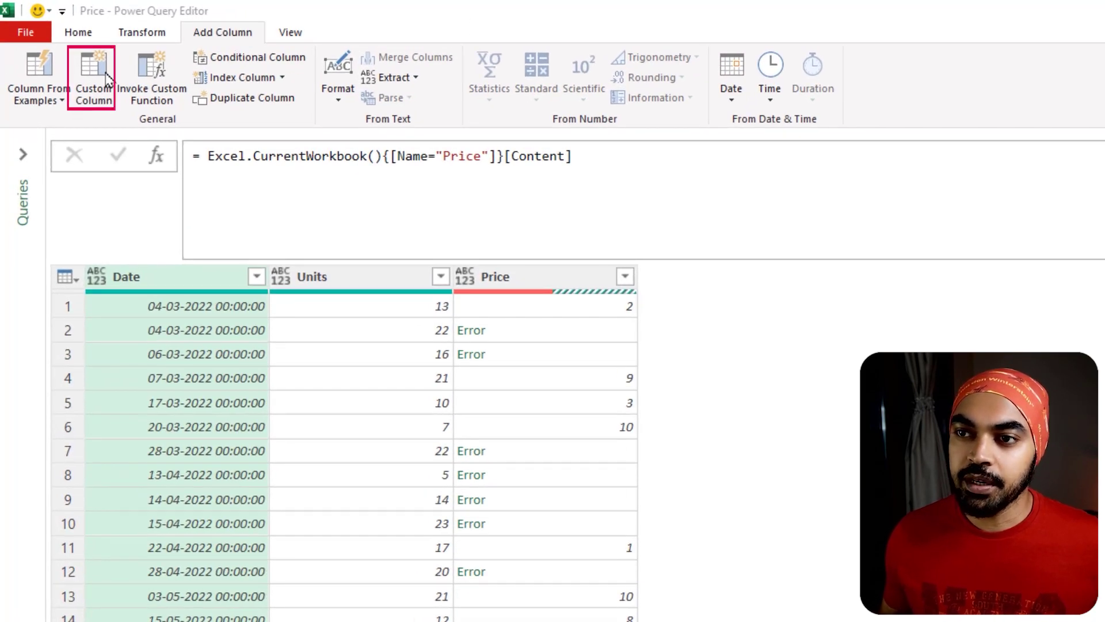
# - Start a new custom column named New Price
pyautogui.click(108, 78)
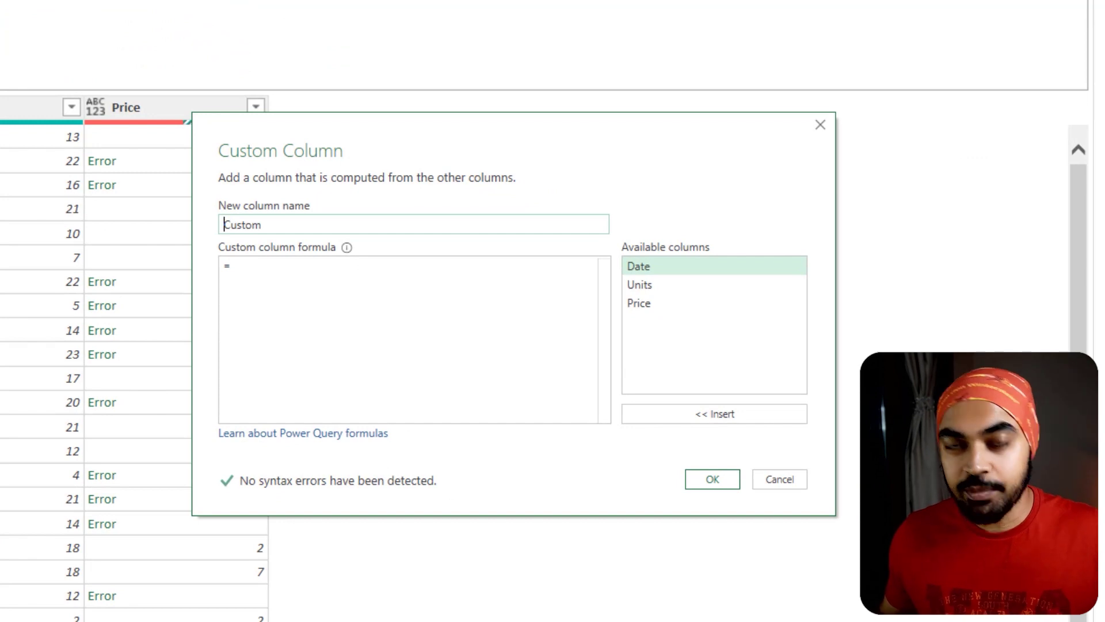
pyautogui.click(296, 226)
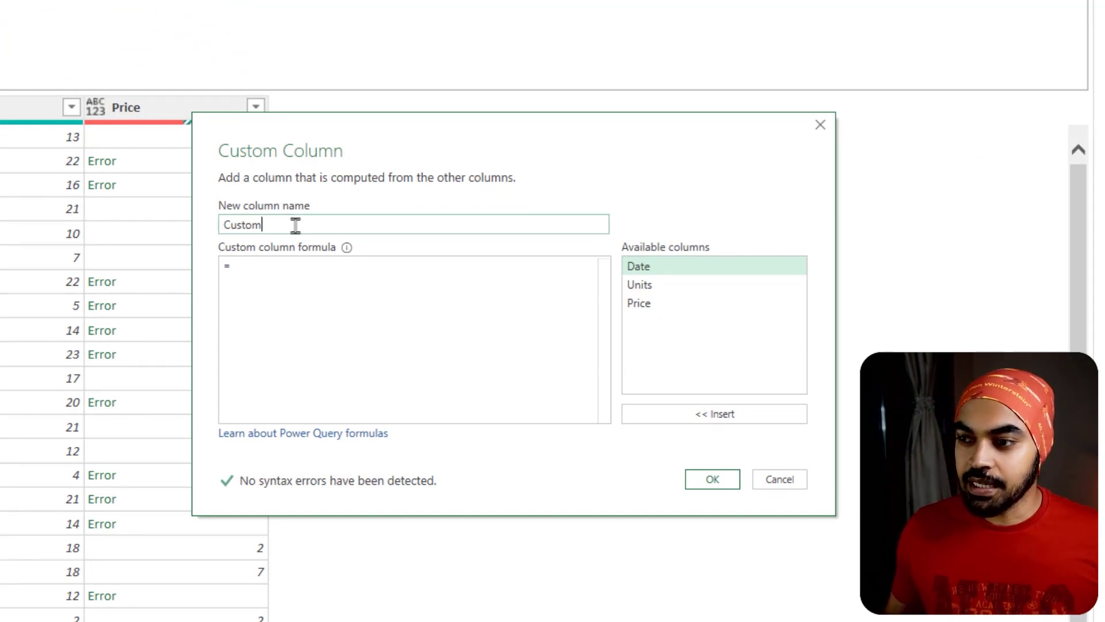
pyautogui.doubleClick(296, 225)
pyautogui.write('New Pric')
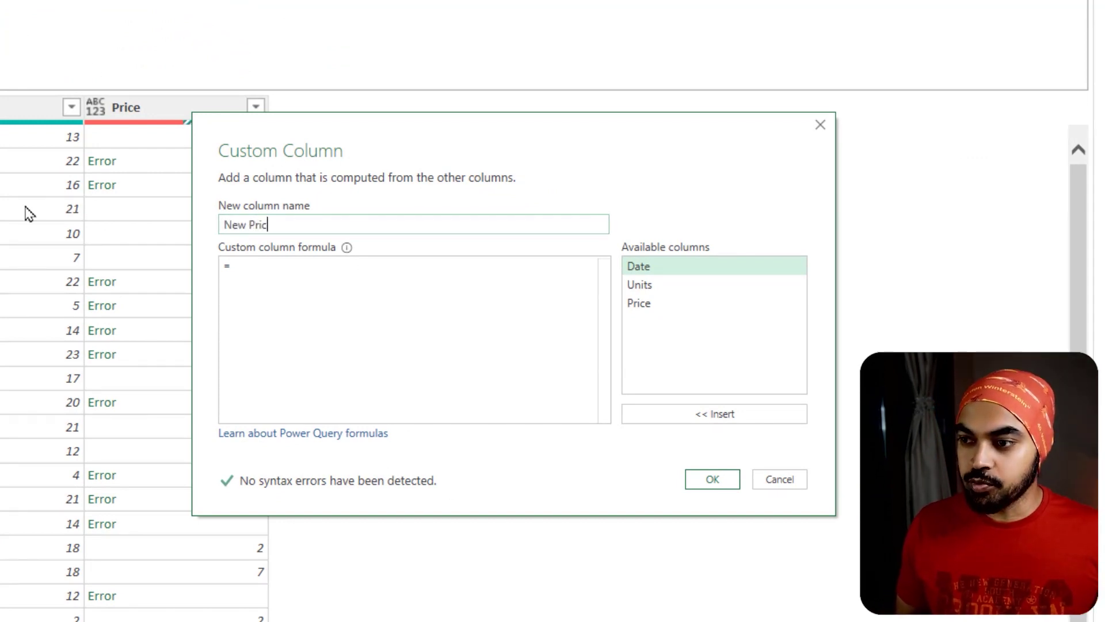
pyautogui.write('e')
# - Enter the formula try [Price] catch(err) => err[Message]
pyautogui.click(331, 286)
pyautogui.moveTo(310, 141); pyautogui.dragTo(423, 40)
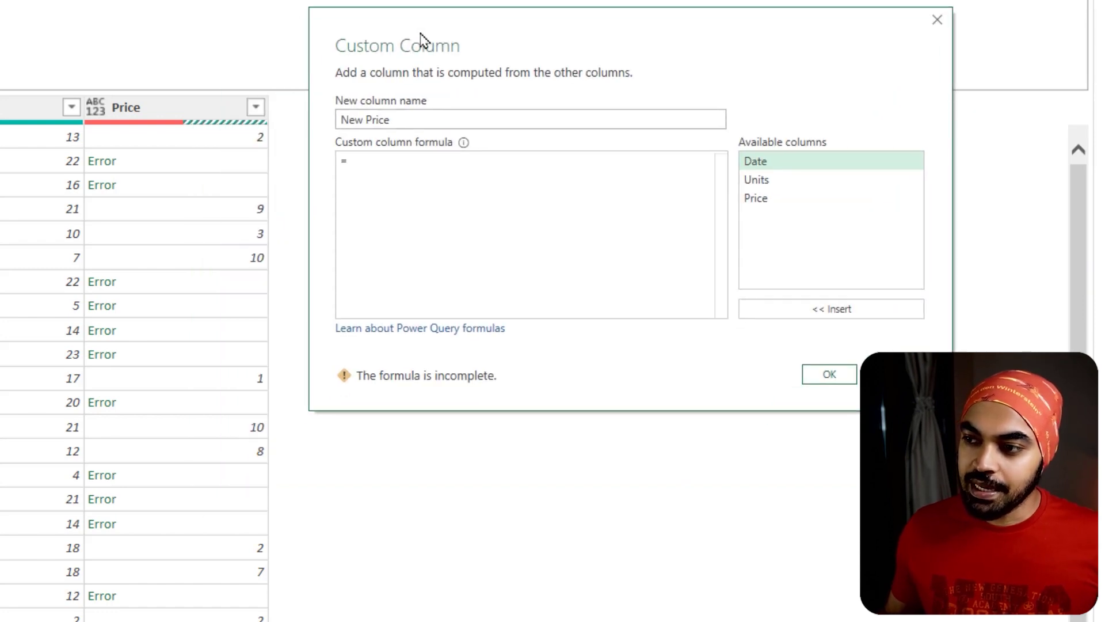
pyautogui.write('tr')
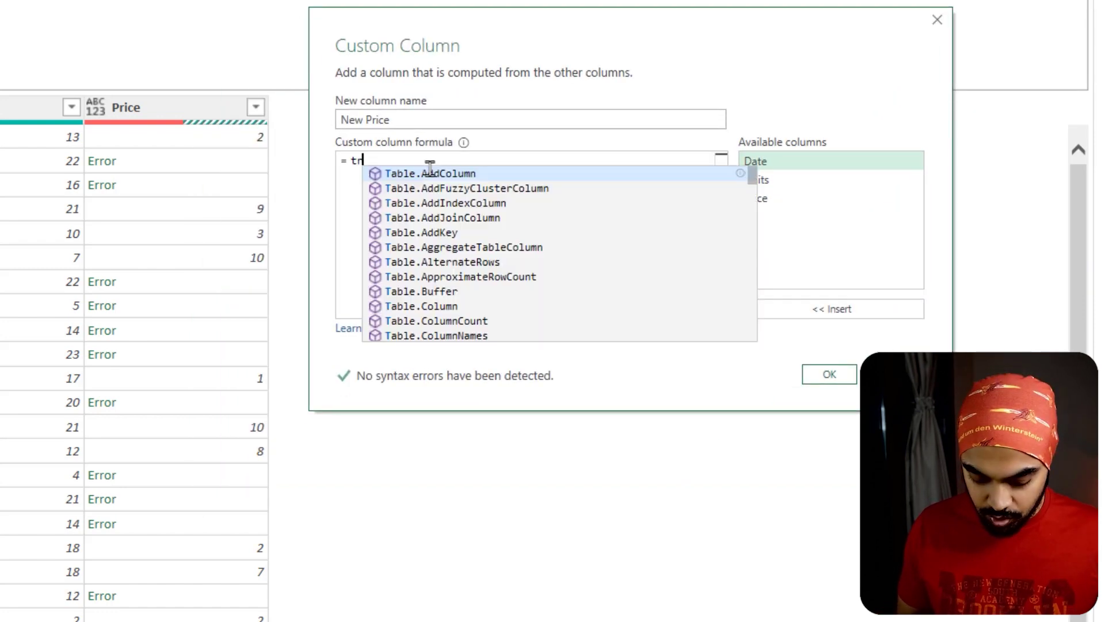
pyautogui.write('y [Price')
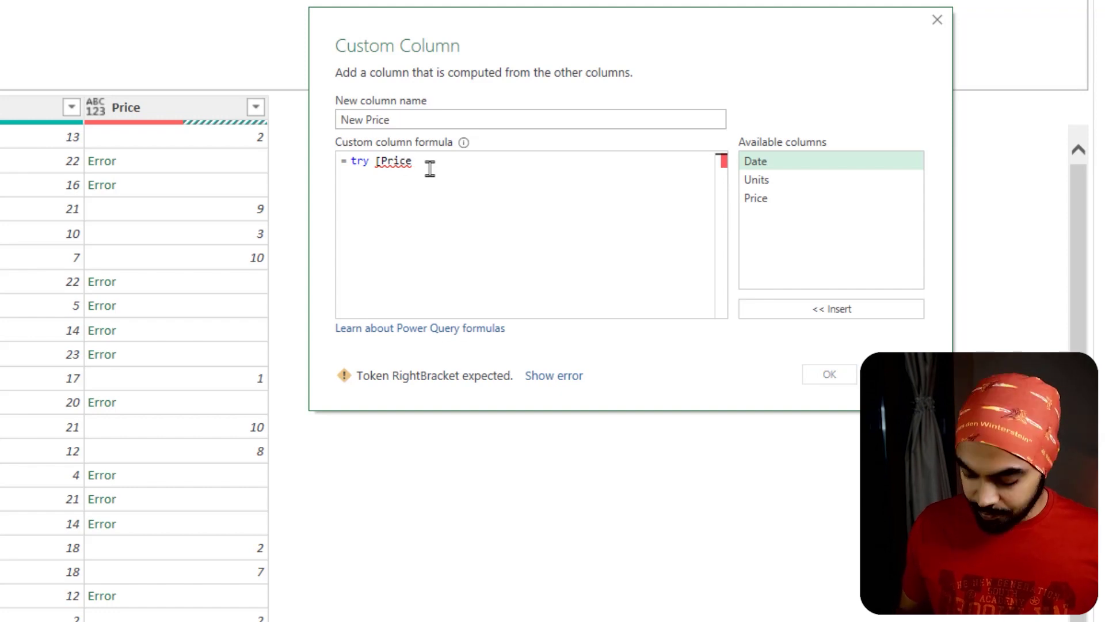
pyautogui.write('] ')
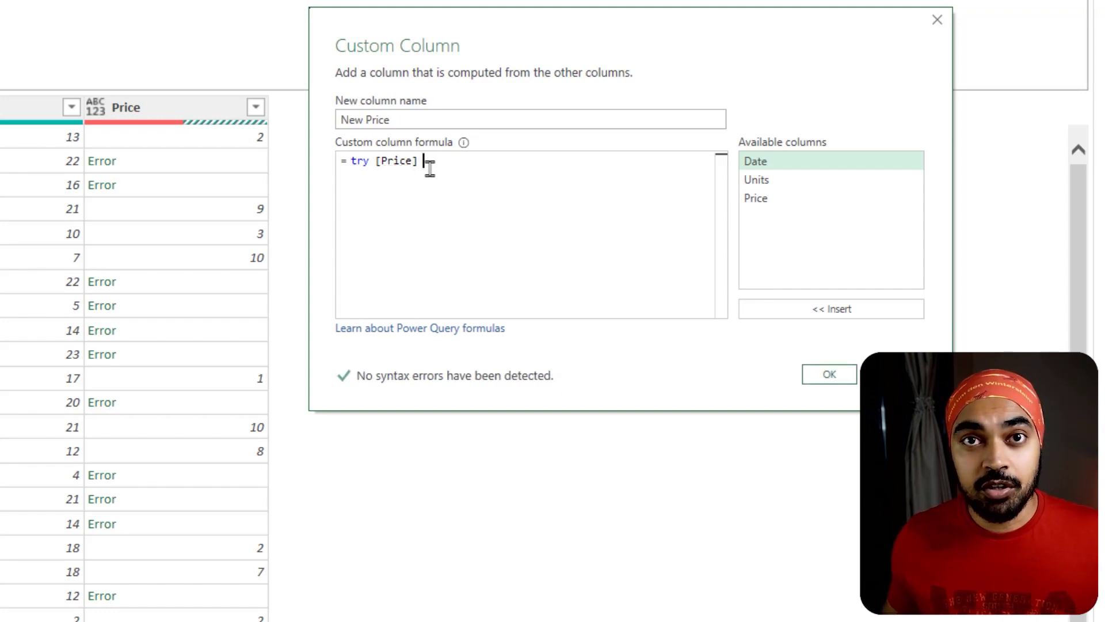
pyautogui.write('catch')
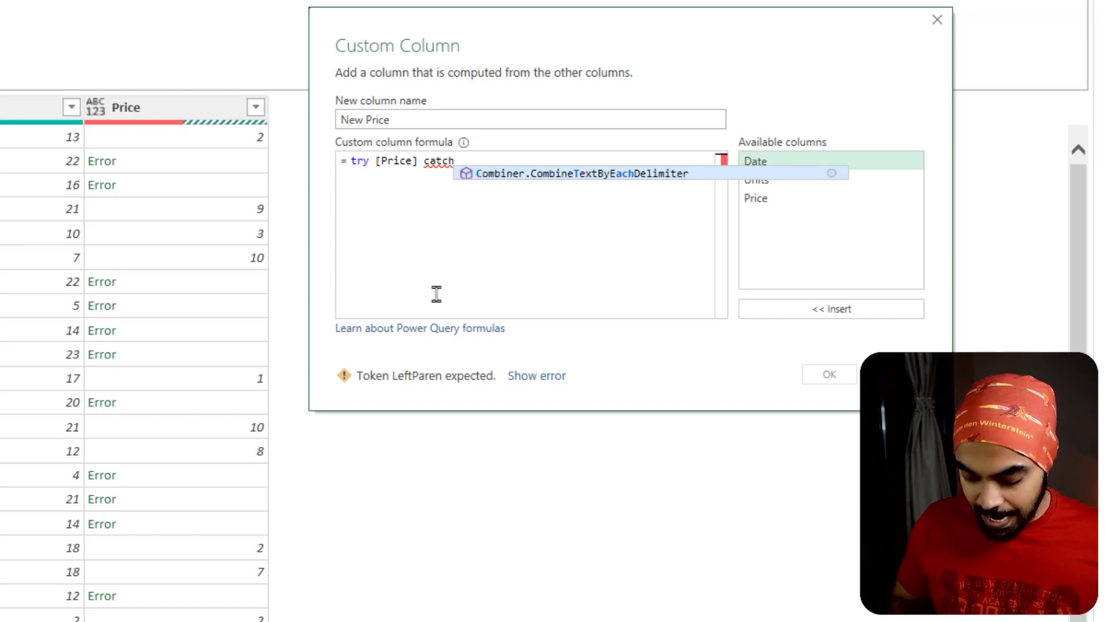
pyautogui.write('(')
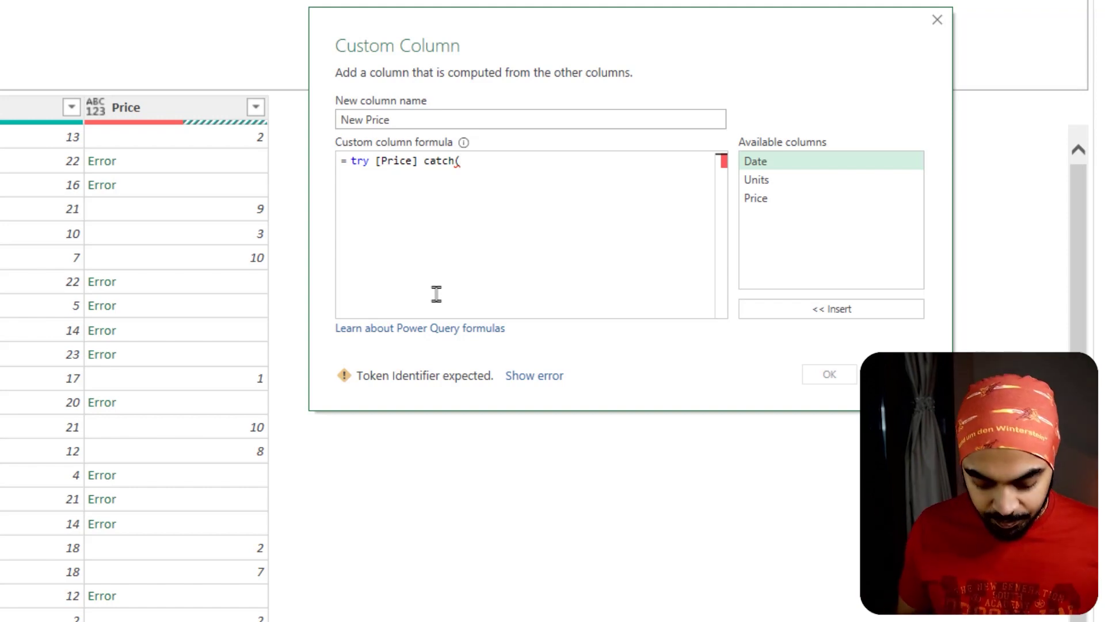
pyautogui.write('err')
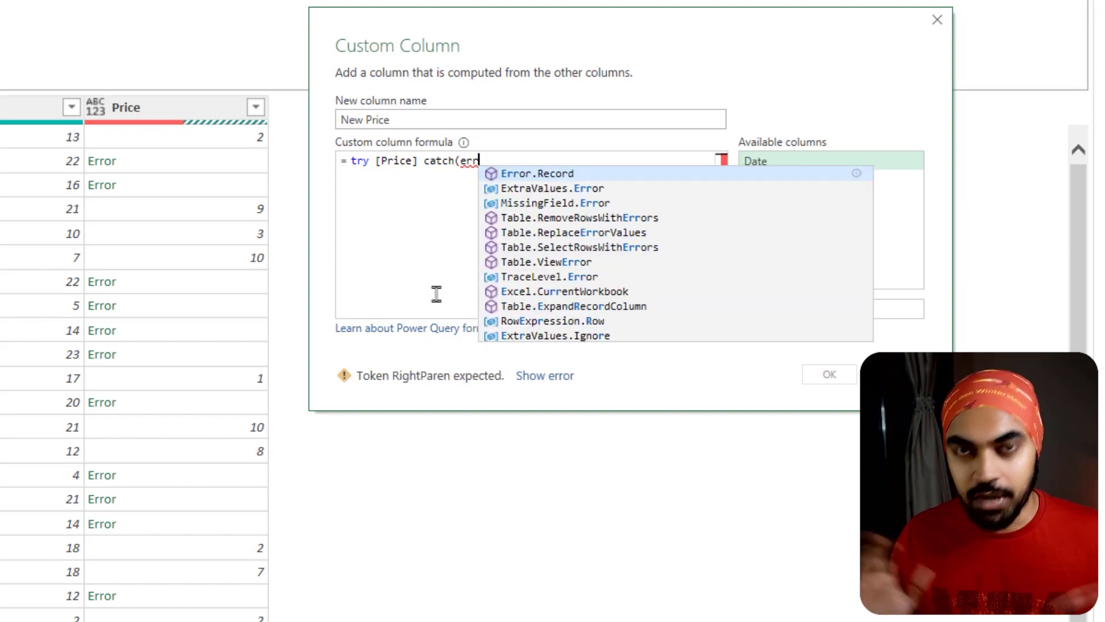
pyautogui.write(') =>')
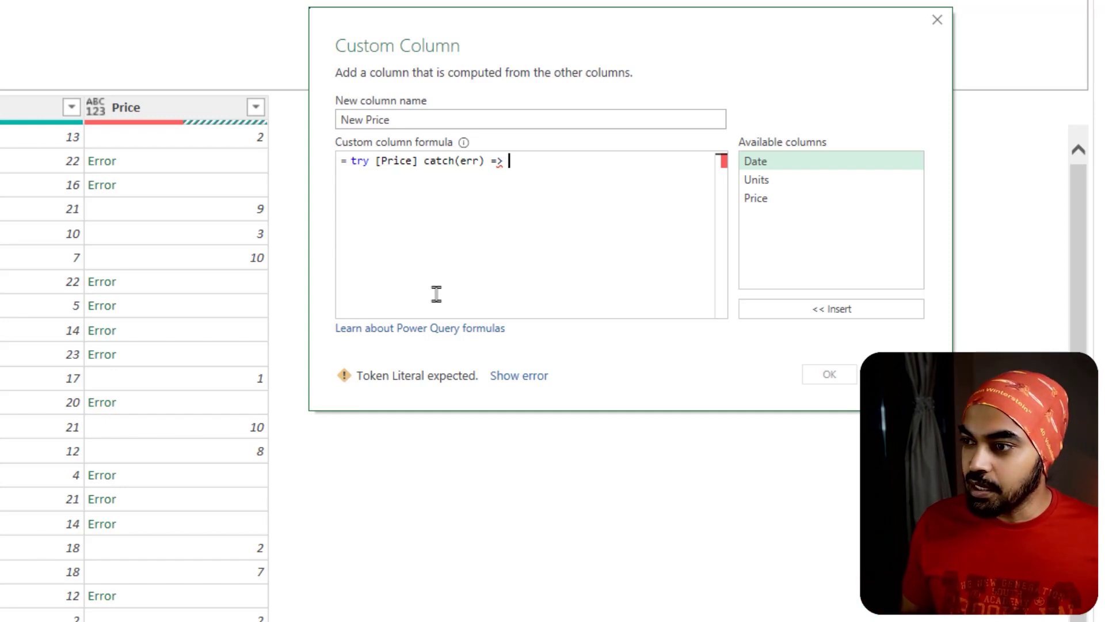
pyautogui.write('err[M')
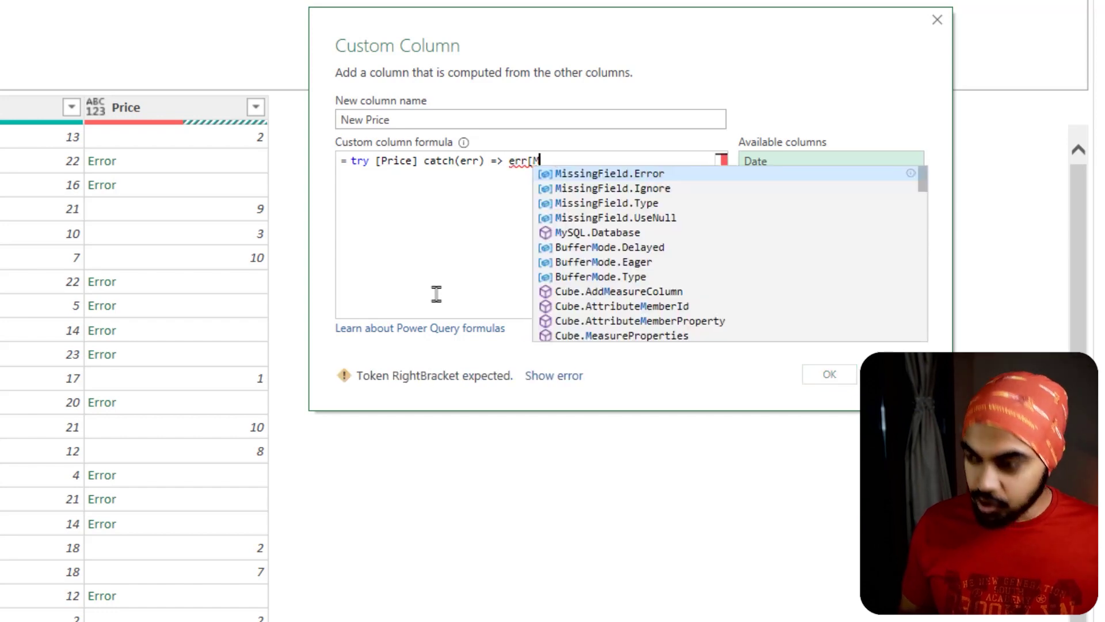
pyautogui.write('essage]')
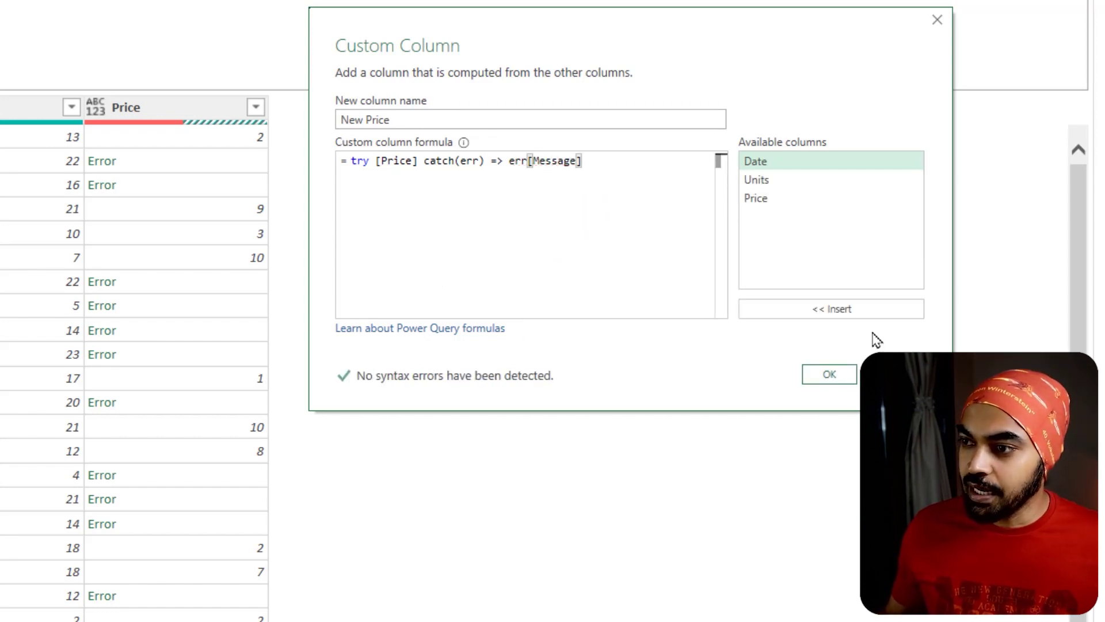
pyautogui.click(840, 381)
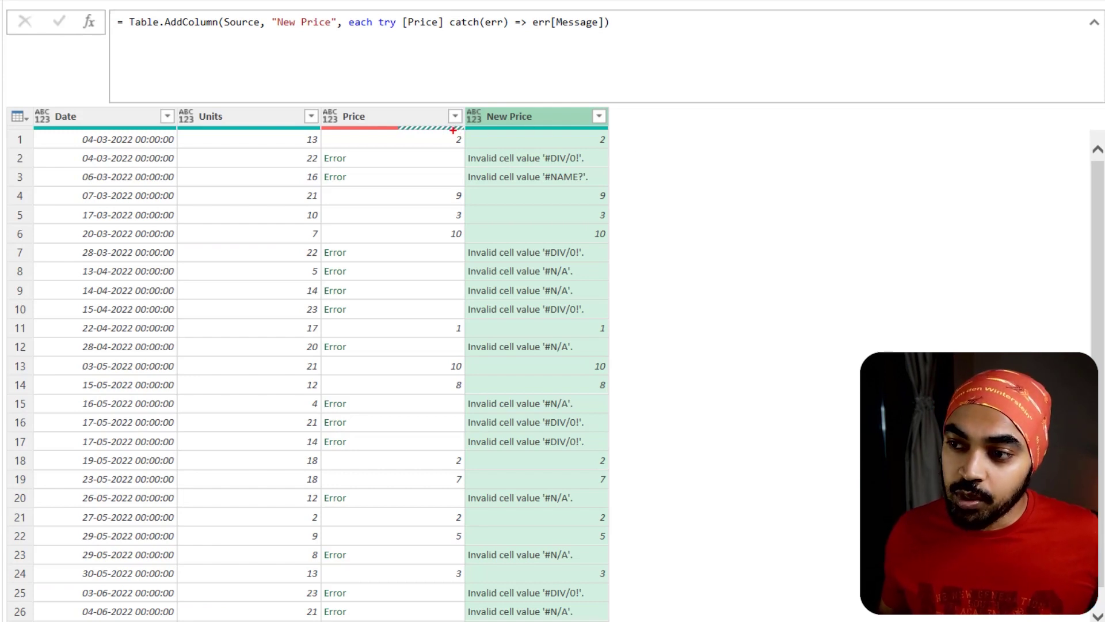
pyautogui.moveTo(403, 142); pyautogui.dragTo(425, 134)
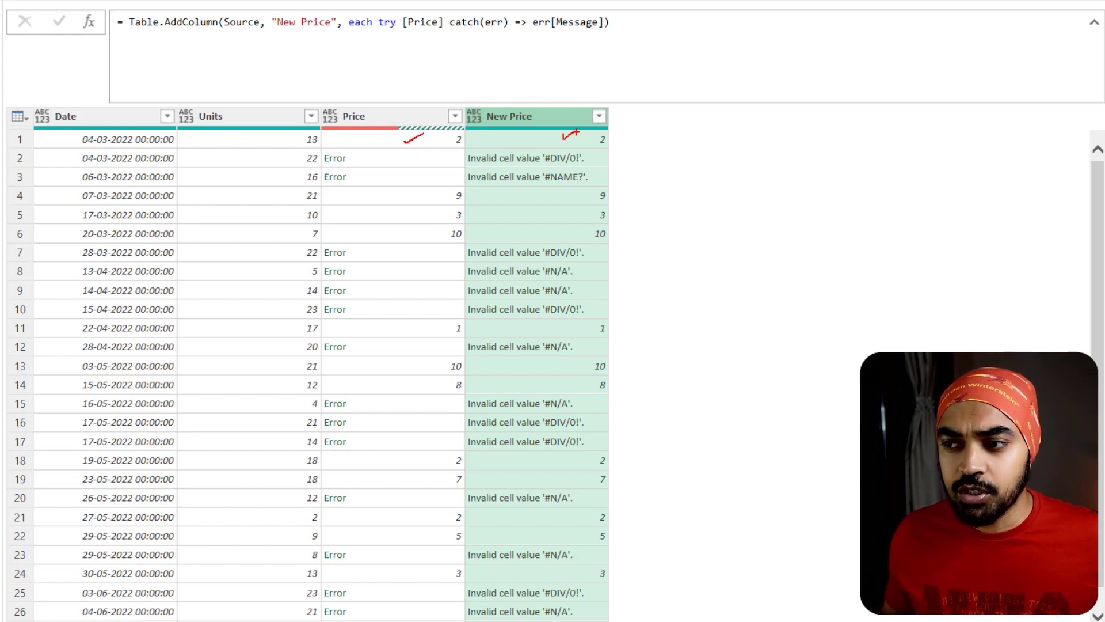
pyautogui.moveTo(369, 155); pyautogui.dragTo(378, 157)
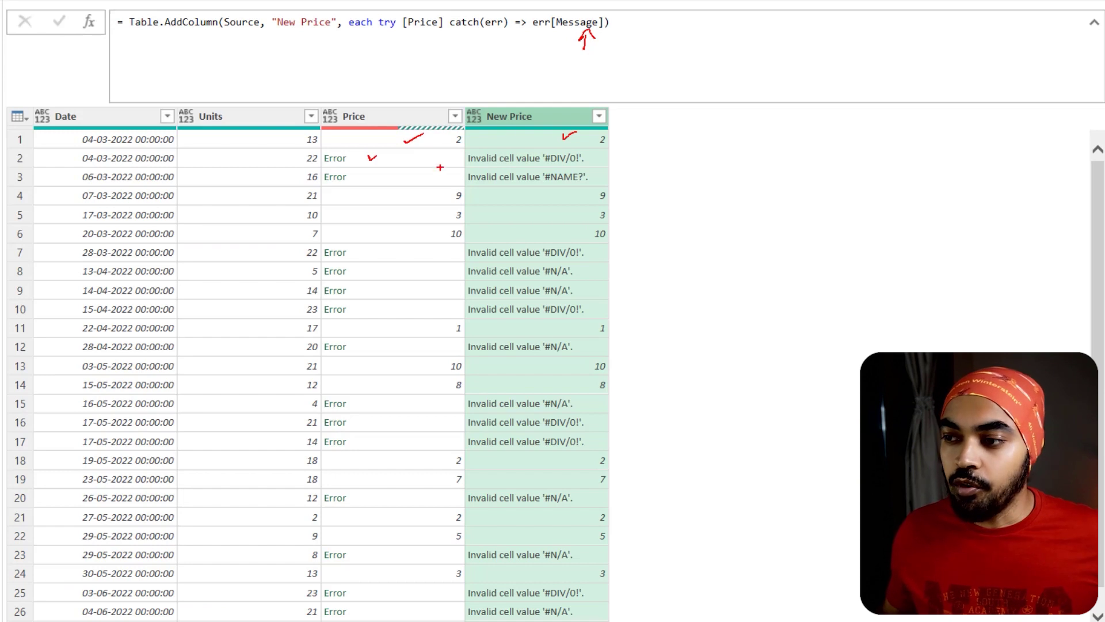
pyautogui.moveTo(575, 148)
pyautogui.mouseDown()
pyautogui.moveTo(514, 144)
pyautogui.moveTo(455, 164)
pyautogui.moveTo(577, 167)
pyautogui.mouseUp()
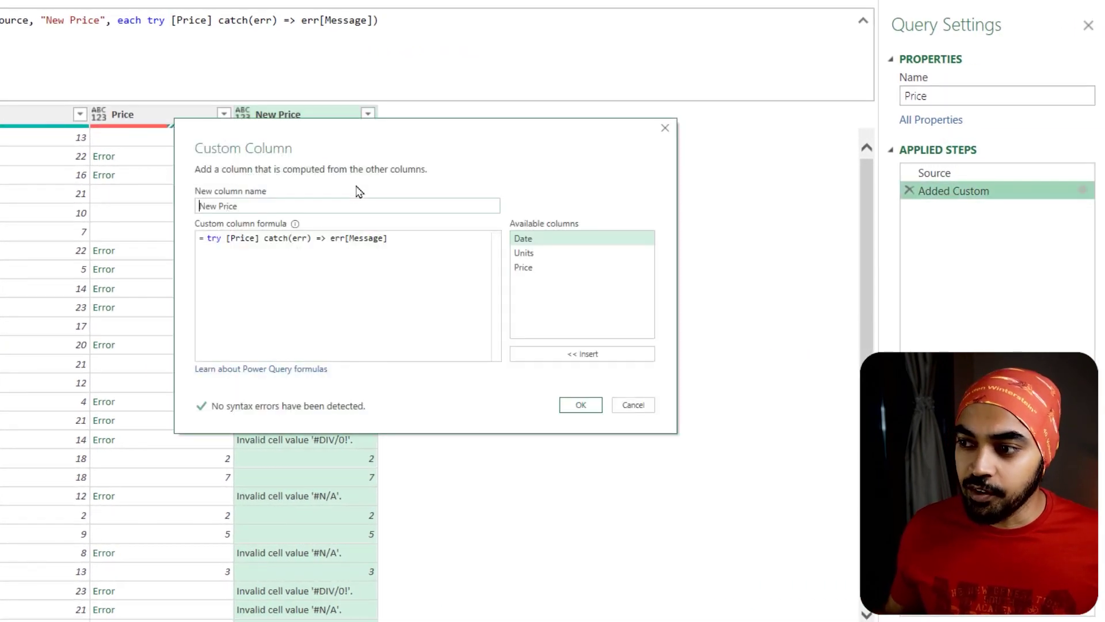
# - Replace err[Message] with an if returning 10 when the message is "Invalid cell value '#N/A'"
pyautogui.moveTo(357, 190); pyautogui.dragTo(271, 118)
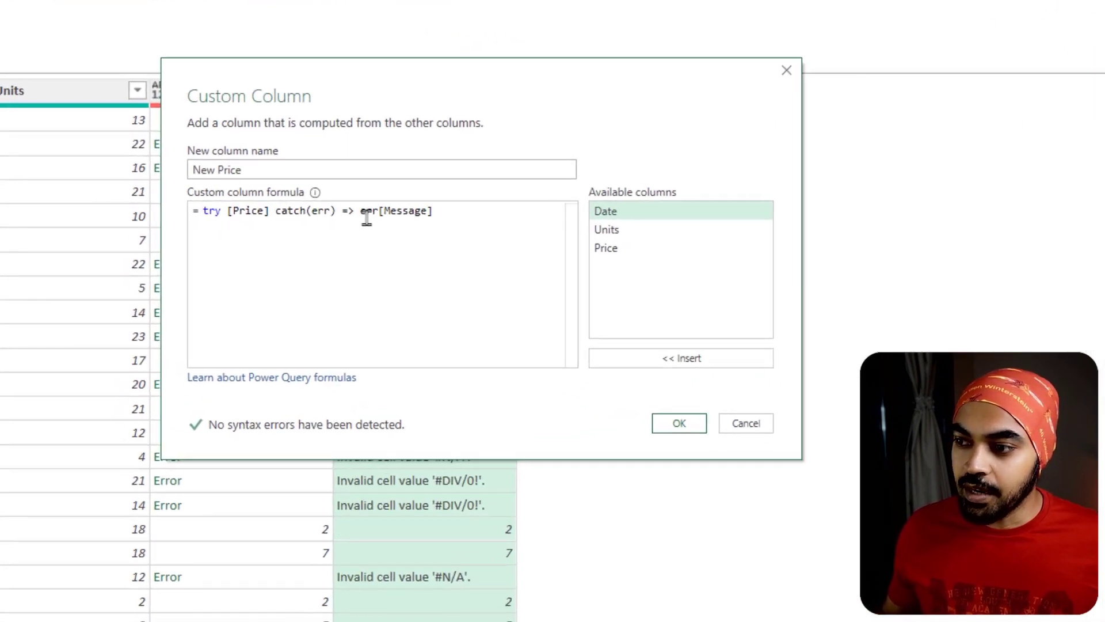
pyautogui.hotkey('shift', 'End')
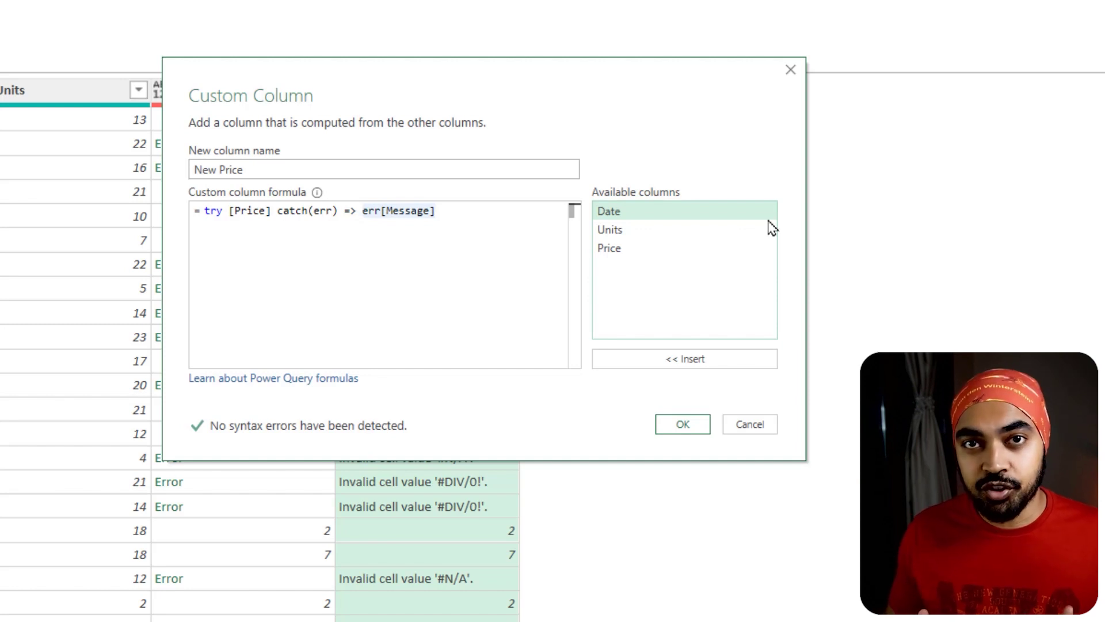
pyautogui.press('Left')
pyautogui.press('Return')
pyautogui.write('if')
pyautogui.press('End')
pyautogui.write('= "Invalid cell value \'#N/A\'" then 10')
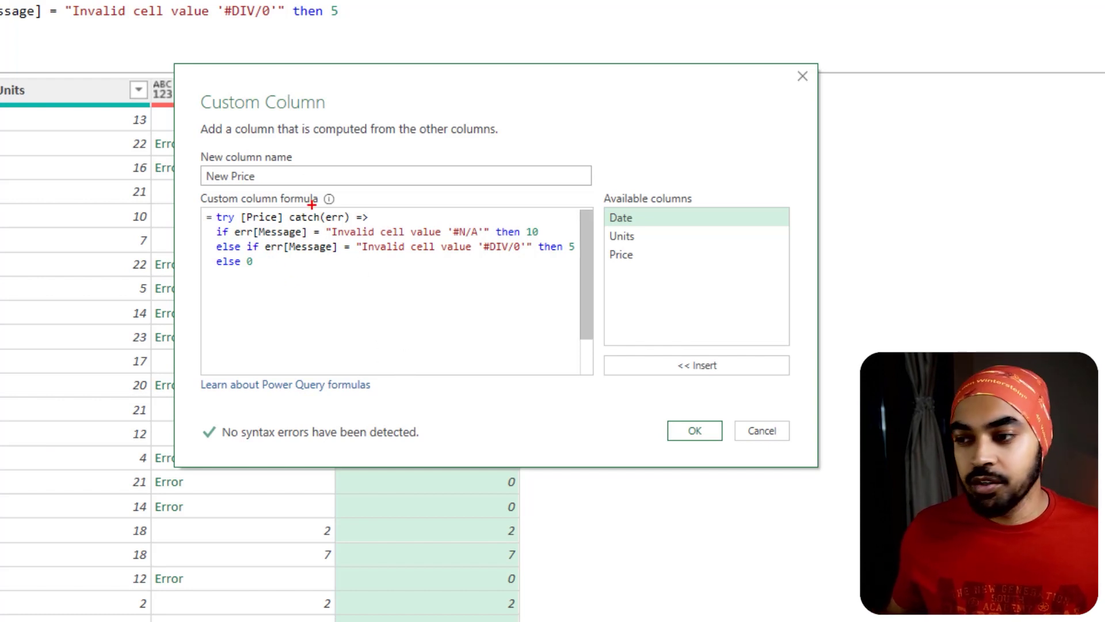
# - Complete the conditions (#DIV/0! gives 5, other errors 0) and apply the New Price formula
pyautogui.moveTo(280, 201); pyautogui.dragTo(385, 224)
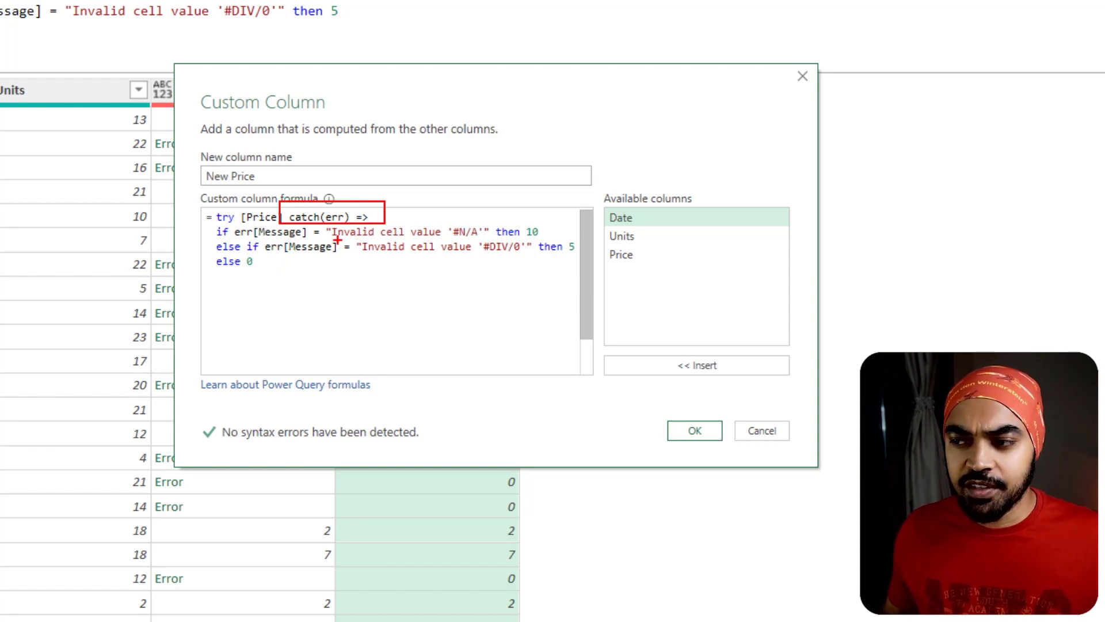
pyautogui.moveTo(337, 240); pyautogui.dragTo(476, 242)
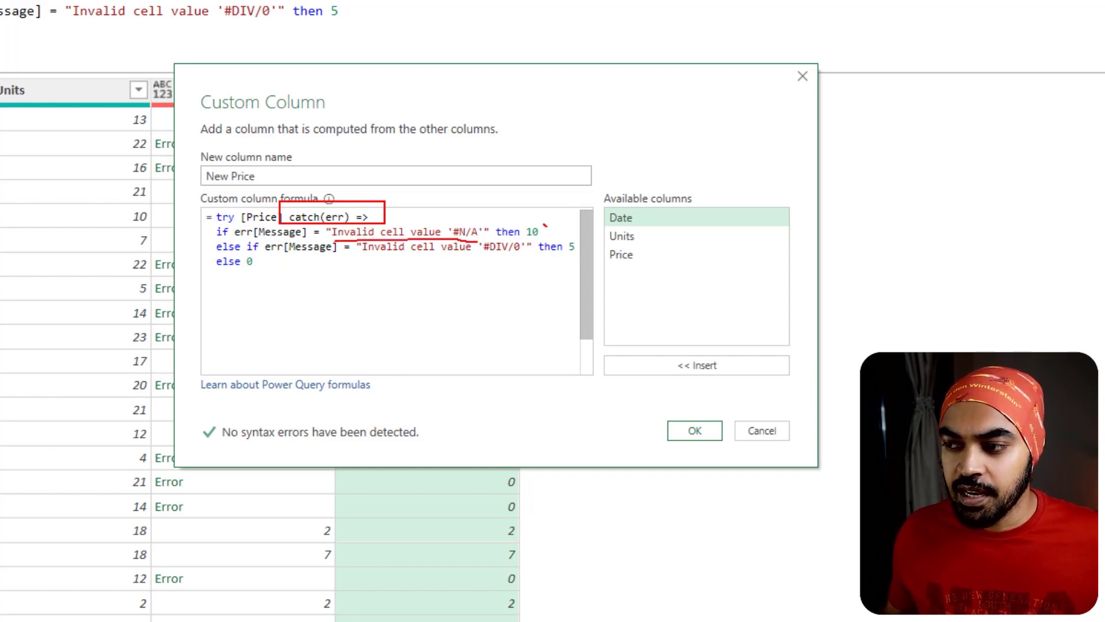
pyautogui.moveTo(579, 245)
pyautogui.mouseDown()
pyautogui.moveTo(569, 235)
pyautogui.moveTo(582, 237)
pyautogui.mouseUp()
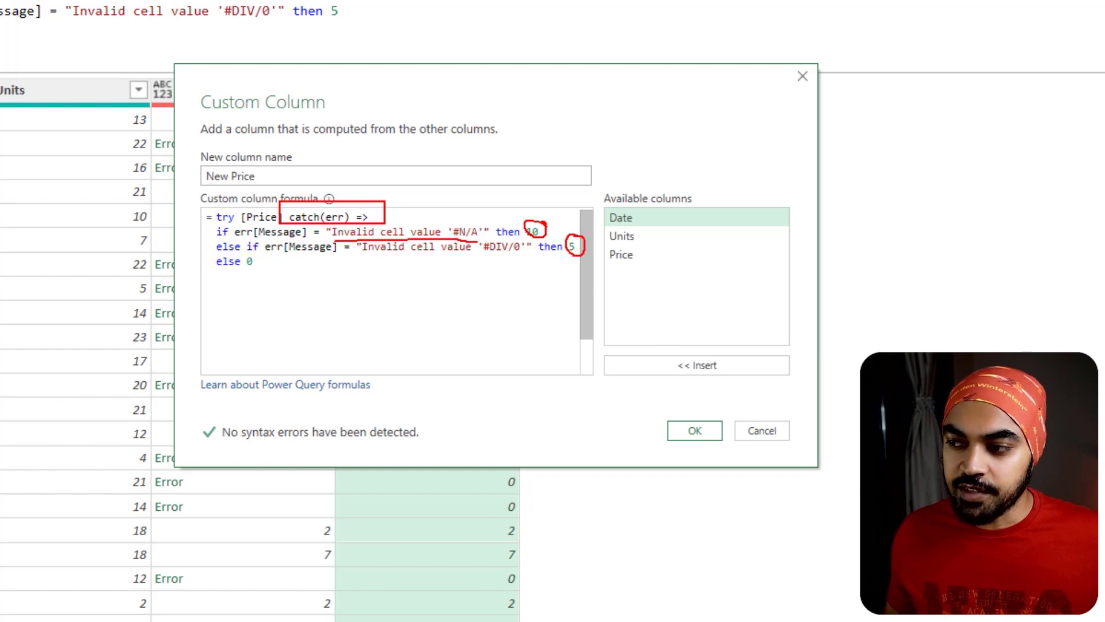
pyautogui.moveTo(258, 252); pyautogui.dragTo(263, 270)
pyautogui.press('Escape')
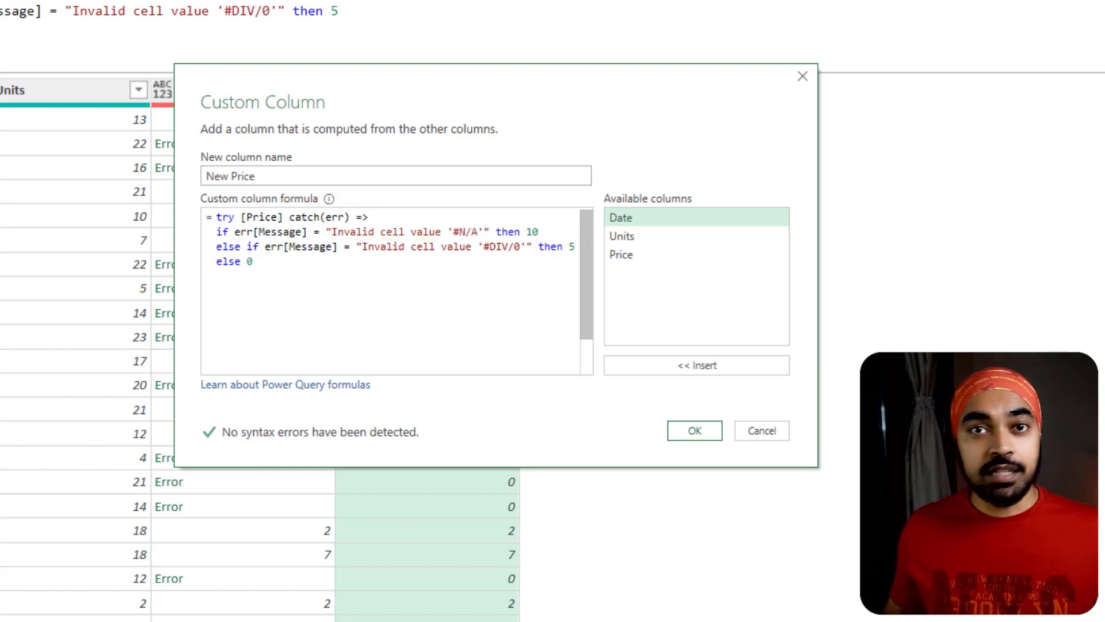
pyautogui.click(691, 437)
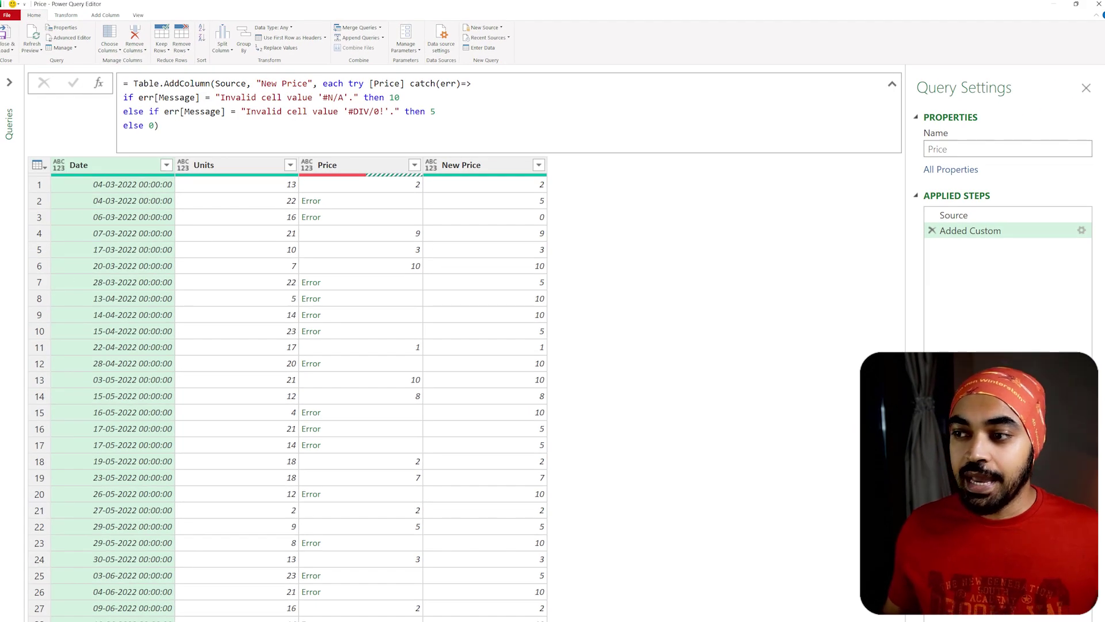